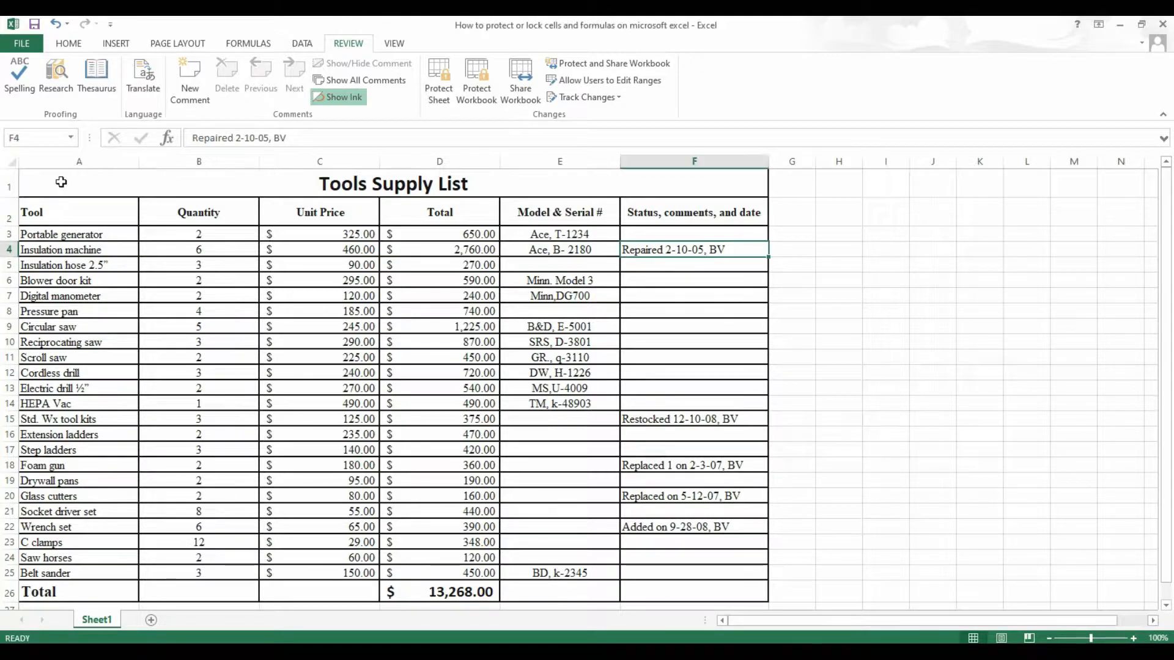
Test-edit the Circular saw cell A9 with 'dcs', then undo to restore it
{"action": "left_click_drag", "start_coordinate": [61, 182], "coordinate": [603, 590]}
{"action": "left_click", "coordinate": [637, 466]}
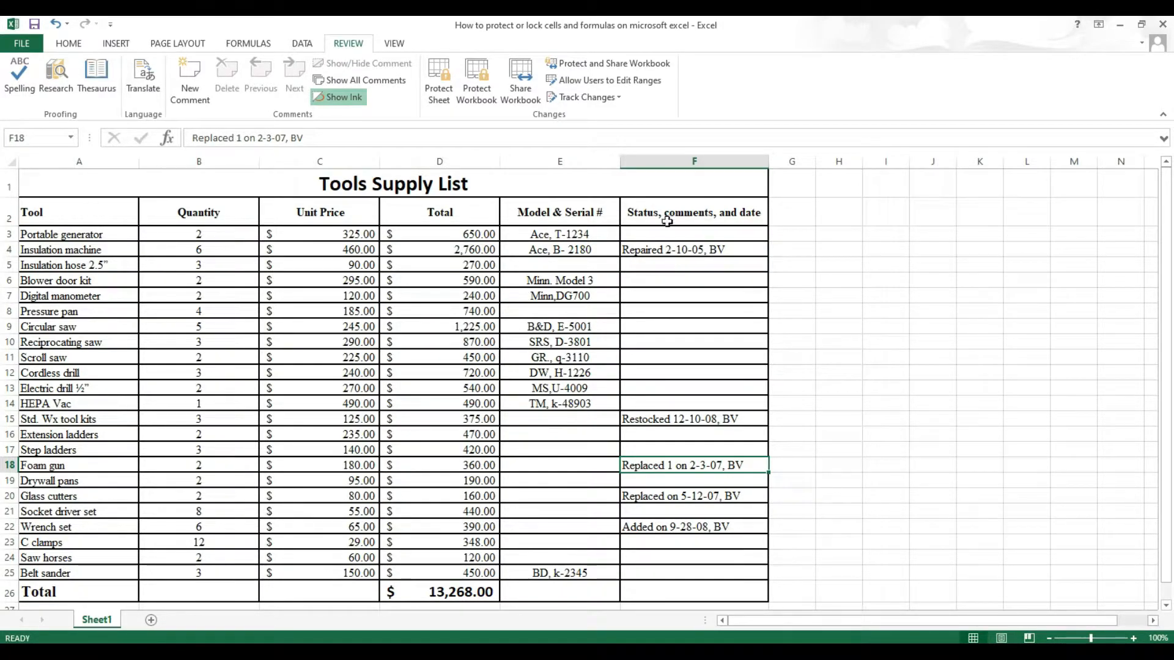
{"action": "left_click", "coordinate": [113, 325]}
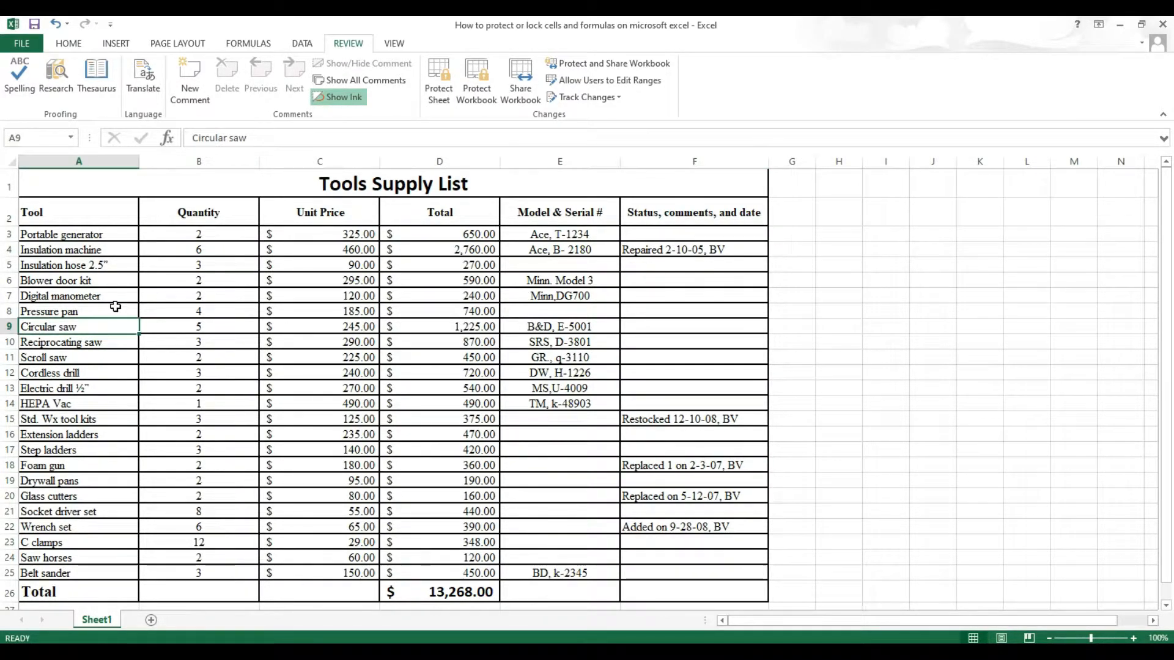
{"action": "type", "text": "dcs"}
{"action": "key", "text": "Return"}
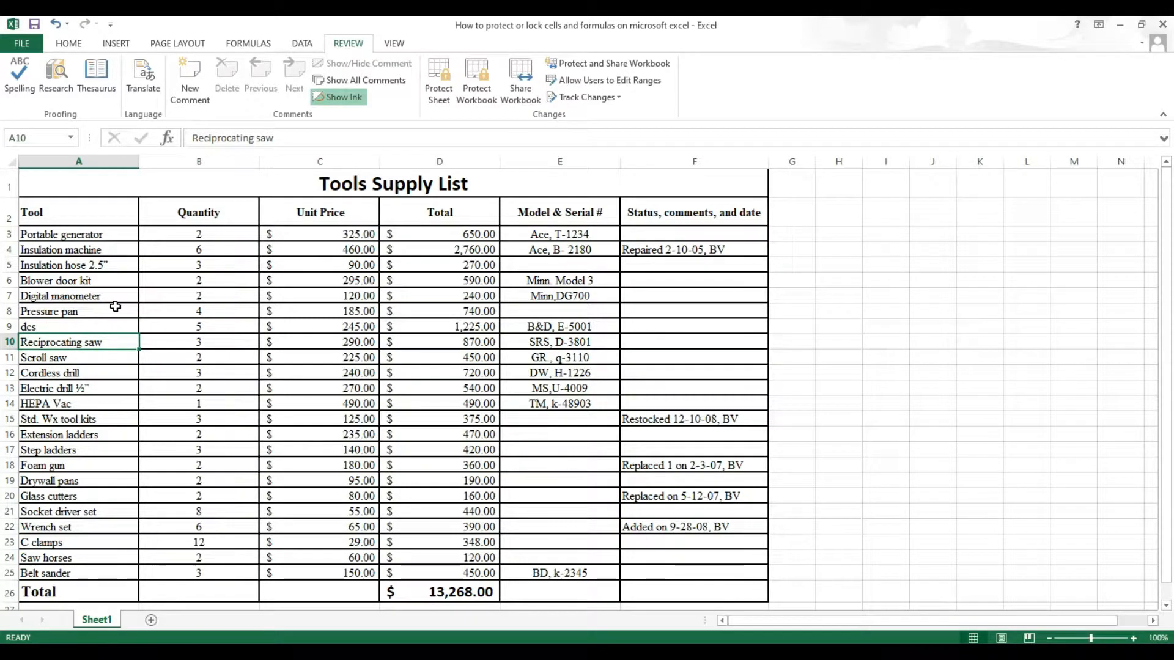
{"action": "key", "text": "ctrl+z"}
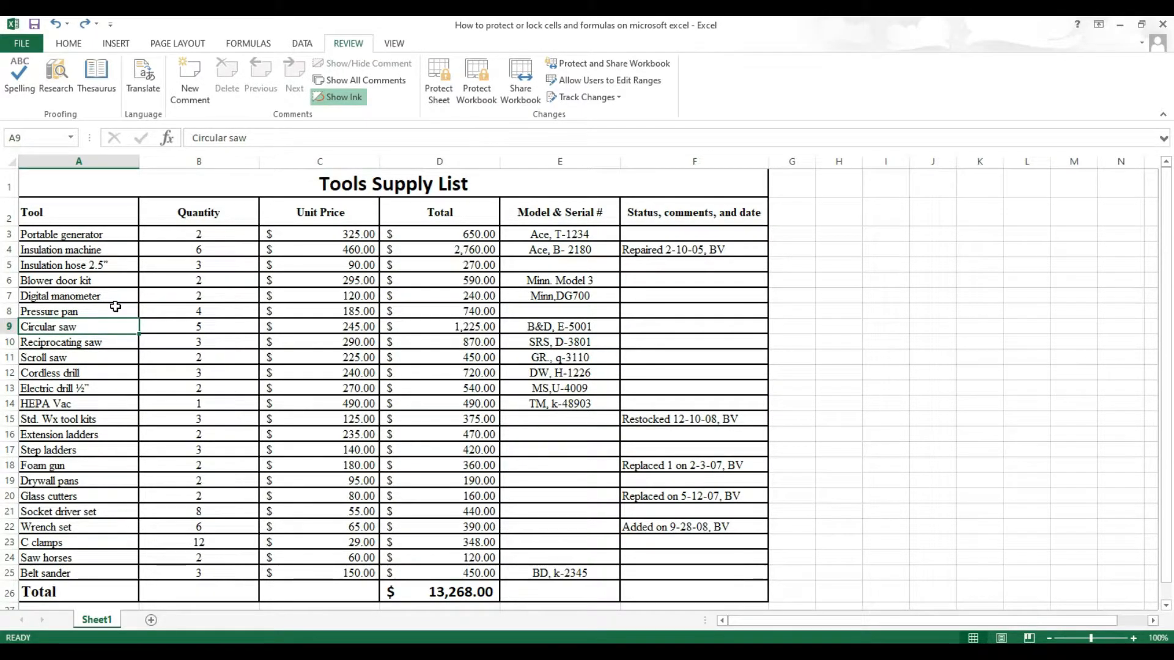
Test-change the Circular saw unit price in C9 to 1, then undo back to 245
{"action": "left_click", "coordinate": [329, 326]}
{"action": "type", "text": "1"}
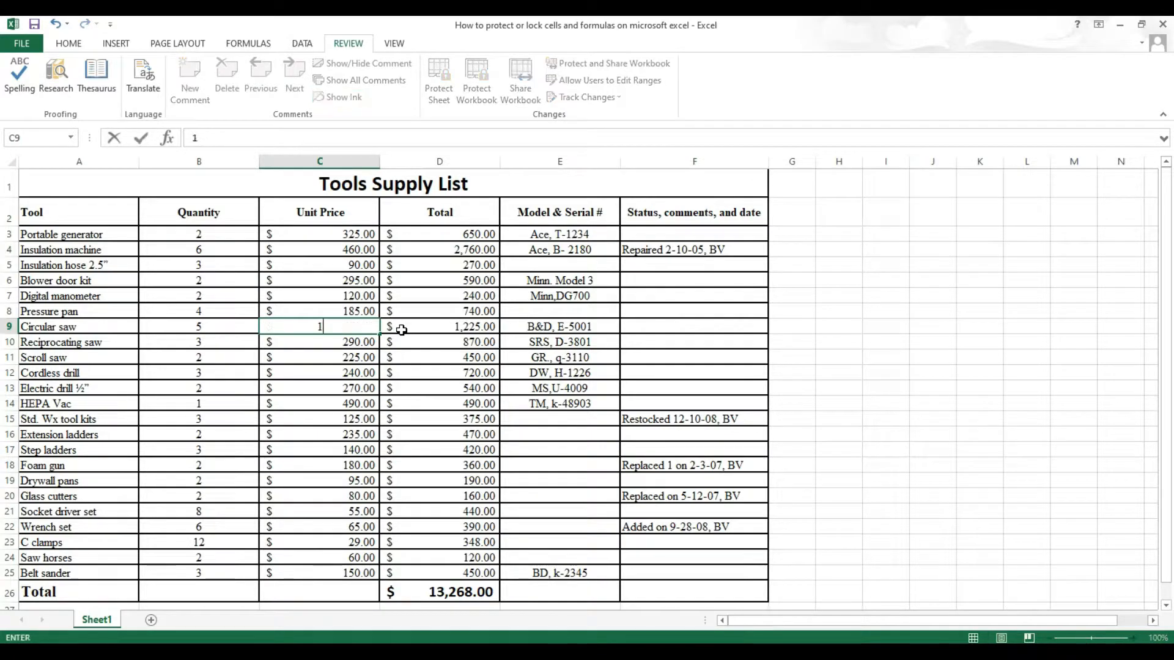
{"action": "key", "text": "Return"}
{"action": "key", "text": "ctrl+z"}
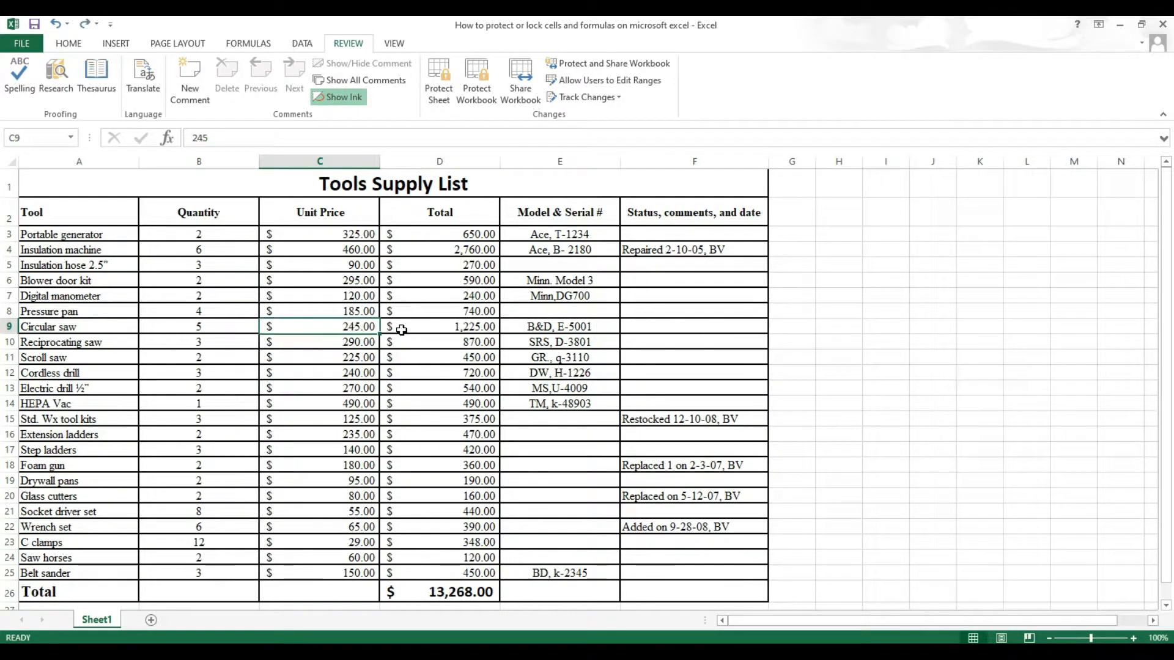
{"action": "key", "text": "Right"}
{"action": "key", "text": "Right"}
{"action": "key", "text": "Right"}
{"action": "key", "text": "Right"}
{"action": "key", "text": "Left"}
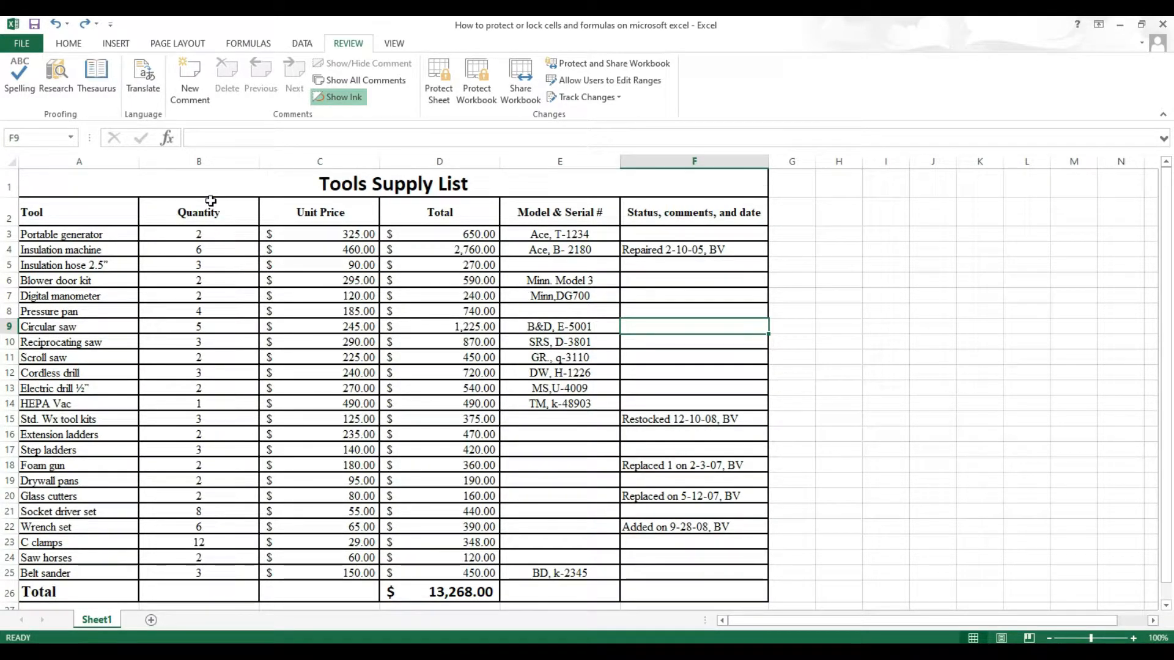
Review the Quantity, Status, Unit price and Total cells, then select the whole table
{"action": "left_click_drag", "start_coordinate": [214, 211], "coordinate": [216, 574]}
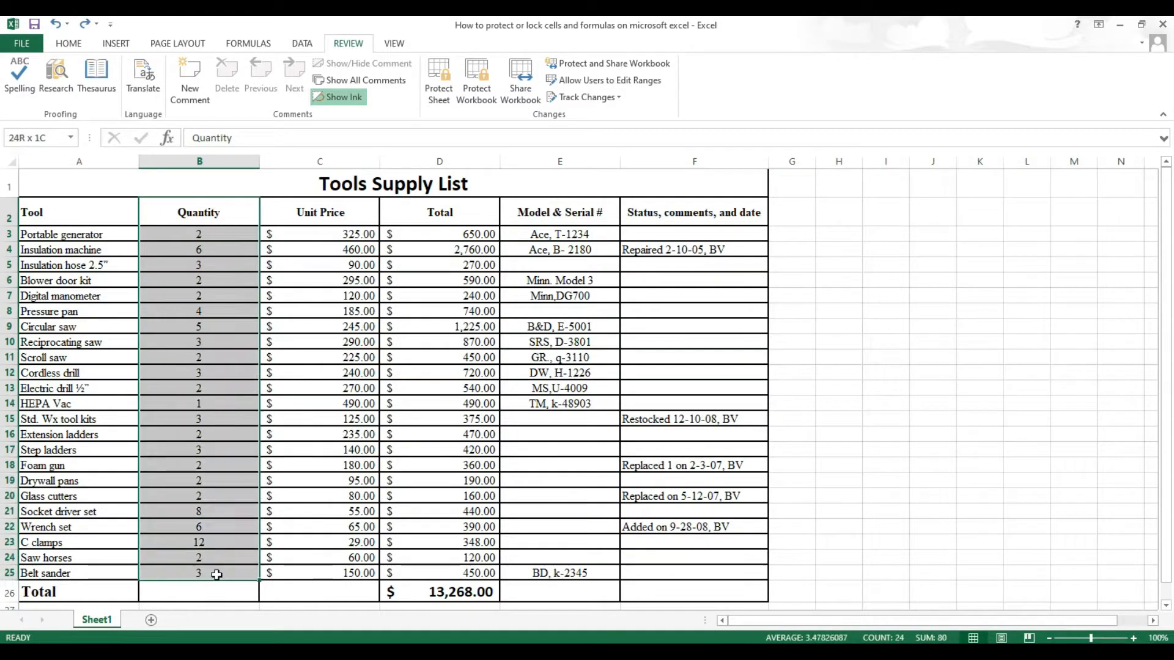
{"action": "left_click_drag", "start_coordinate": [749, 237], "coordinate": [686, 561]}
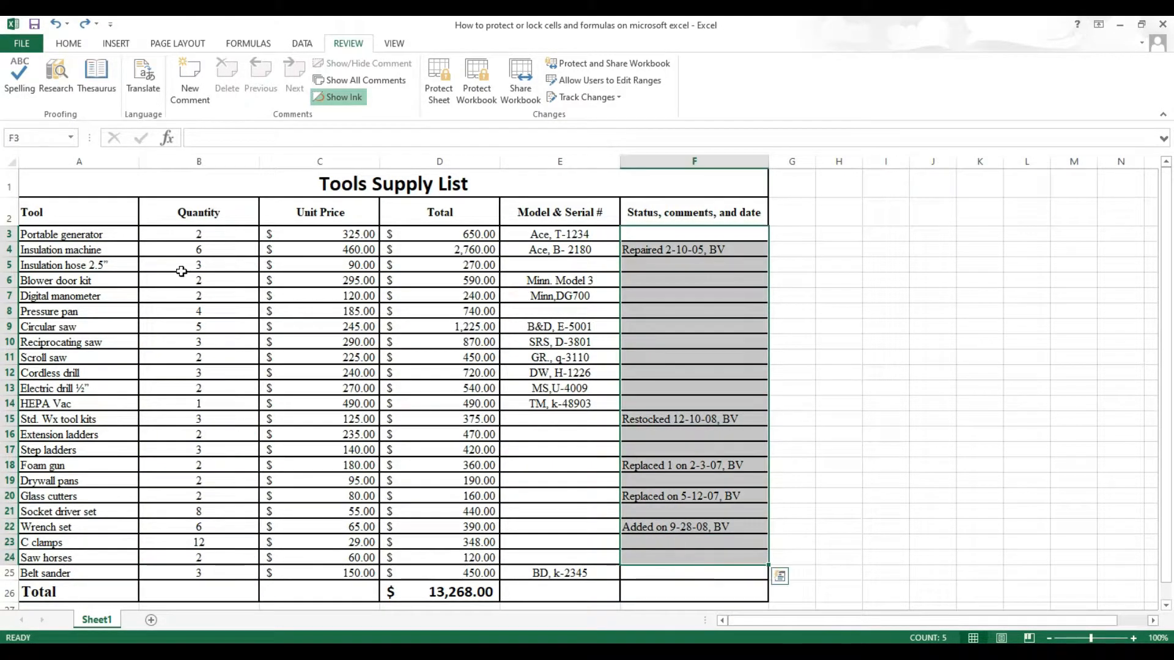
{"action": "left_click", "coordinate": [334, 233]}
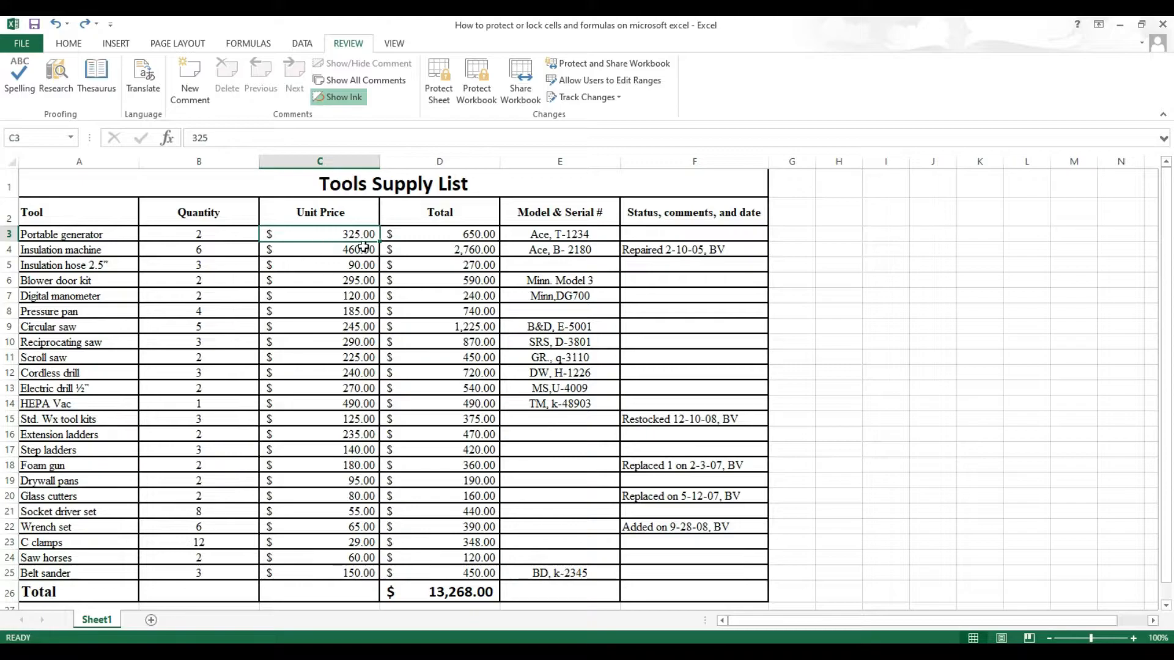
{"action": "left_click_drag", "start_coordinate": [323, 234], "coordinate": [343, 250]}
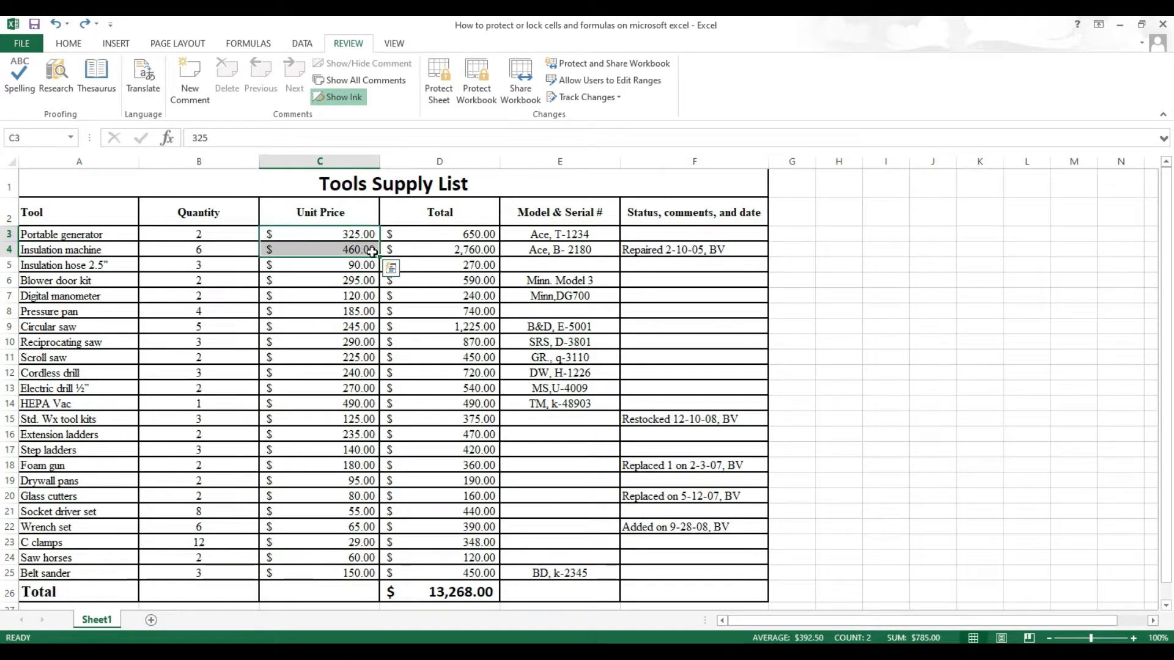
{"action": "left_click", "coordinate": [460, 236]}
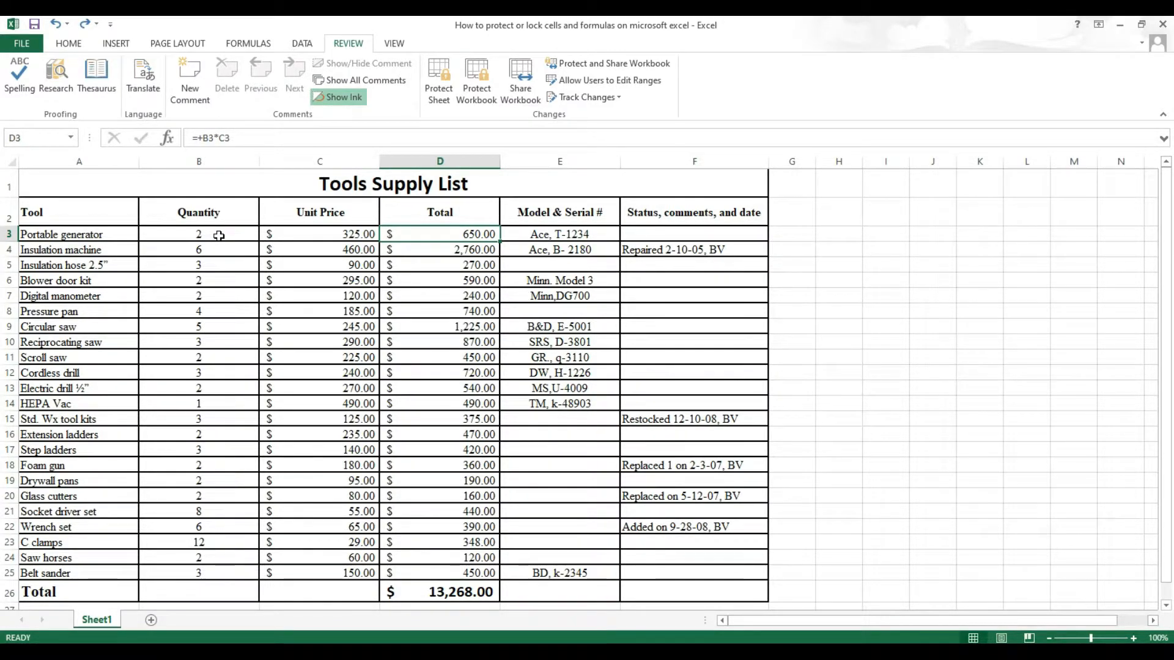
{"action": "left_click_drag", "start_coordinate": [49, 183], "coordinate": [683, 591]}
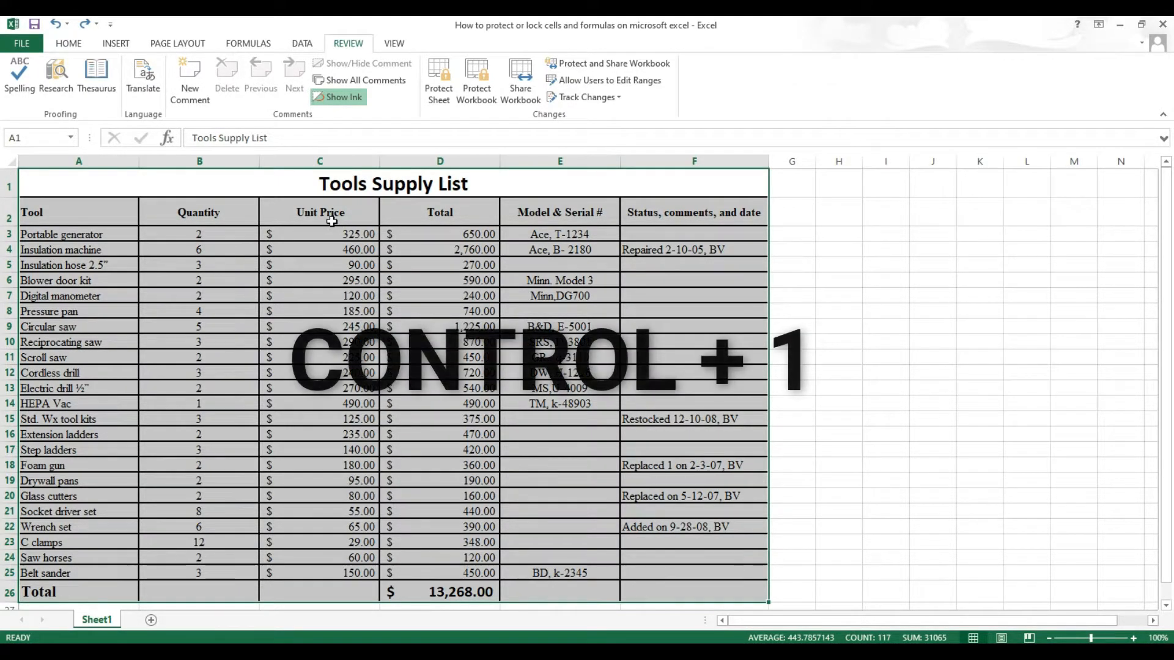
Set the selected table's Format Cells protection to Locked
{"action": "key", "text": "ctrl+1"}
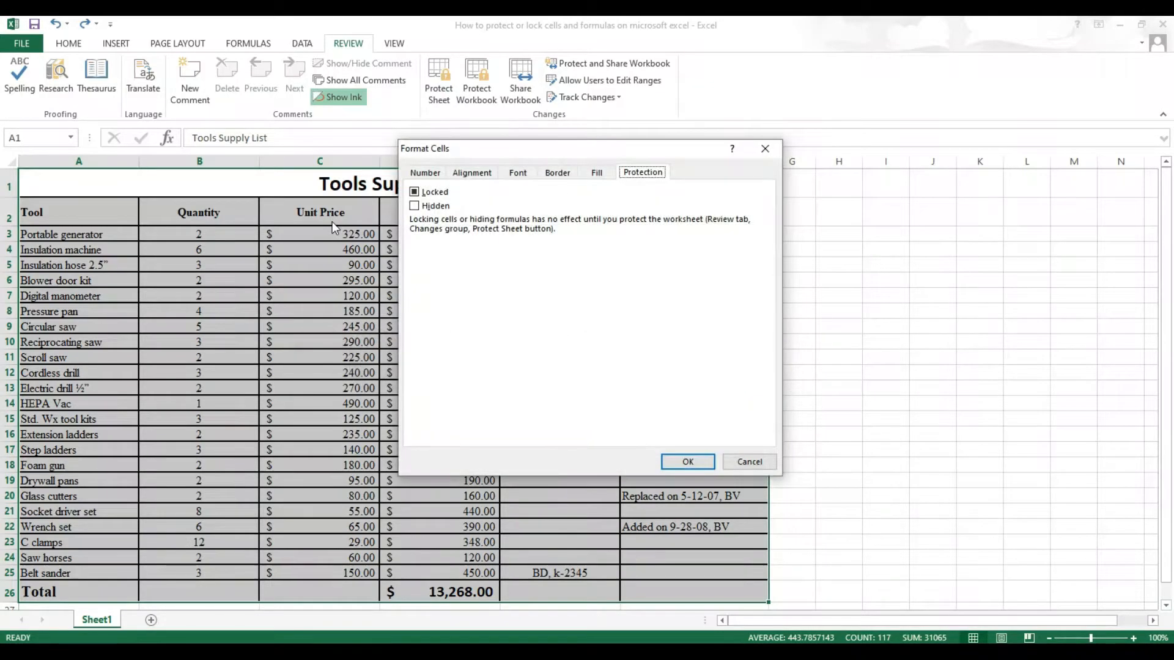
{"action": "left_click", "coordinate": [414, 193]}
{"action": "left_click", "coordinate": [685, 462]}
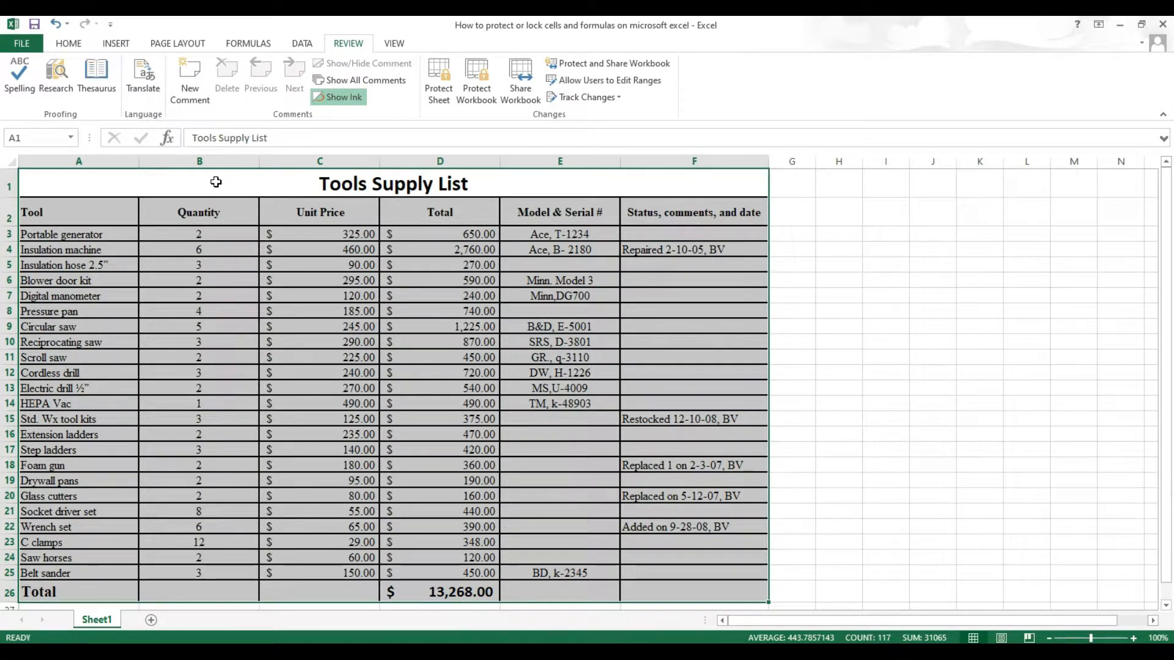
{"action": "key", "text": "ctrl+1"}
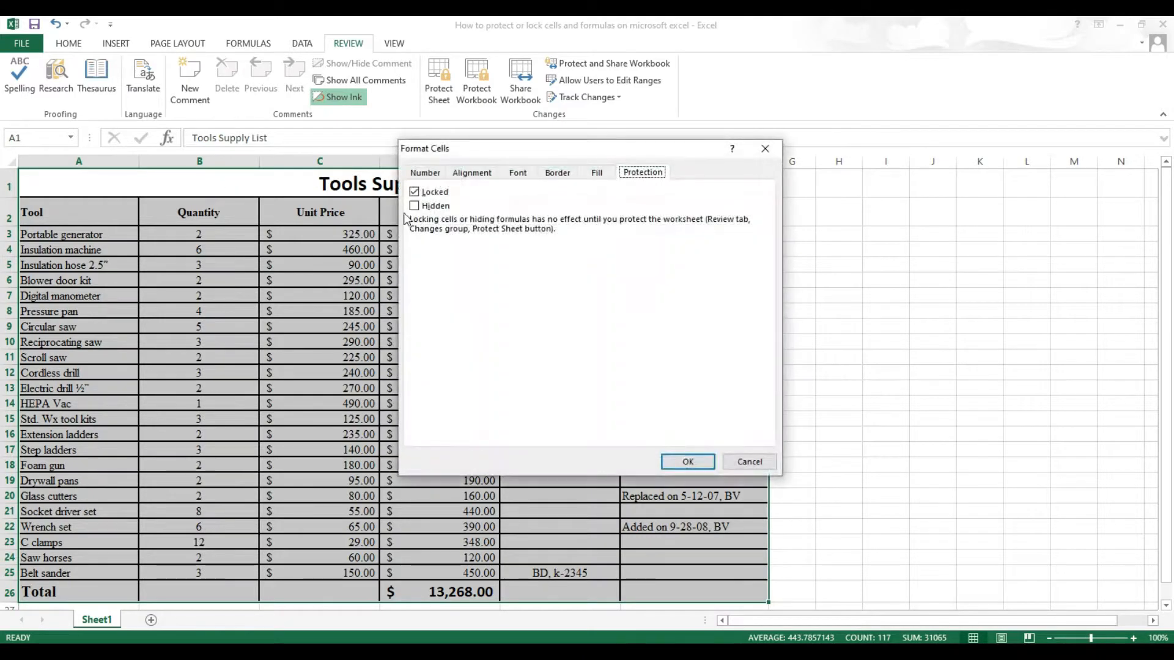
{"action": "left_click", "coordinate": [415, 192]}
{"action": "left_click", "coordinate": [703, 464]}
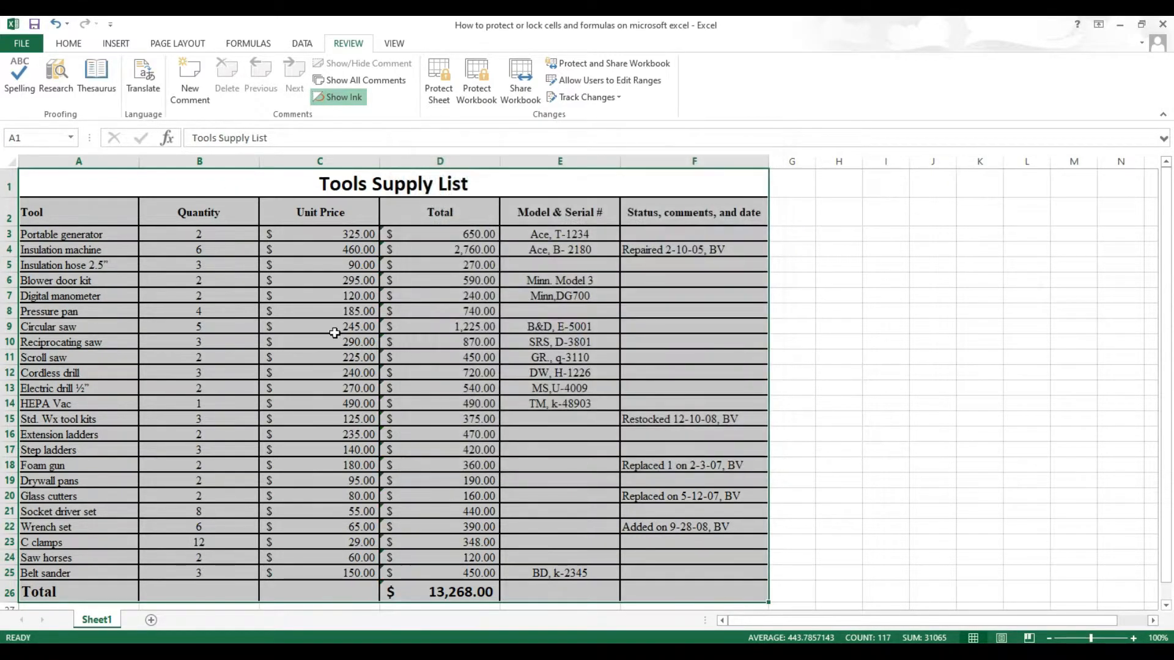
{"action": "left_click", "coordinate": [225, 212]}
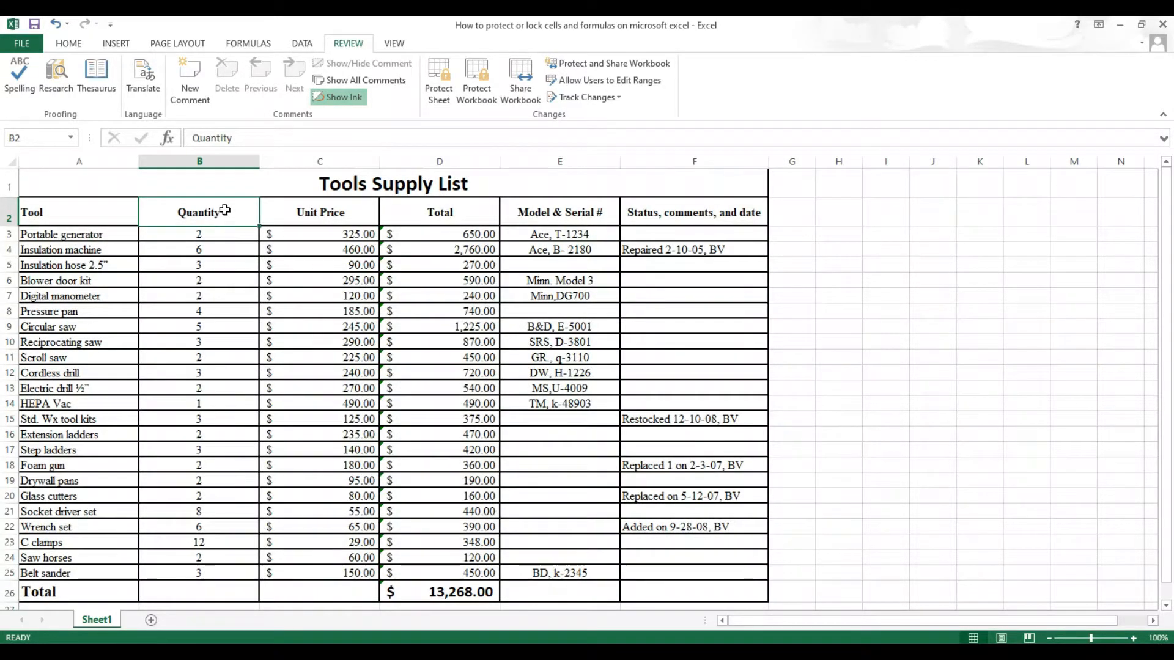
{"action": "left_click_drag", "start_coordinate": [92, 177], "coordinate": [669, 600]}
{"action": "right_click", "coordinate": [225, 228]}
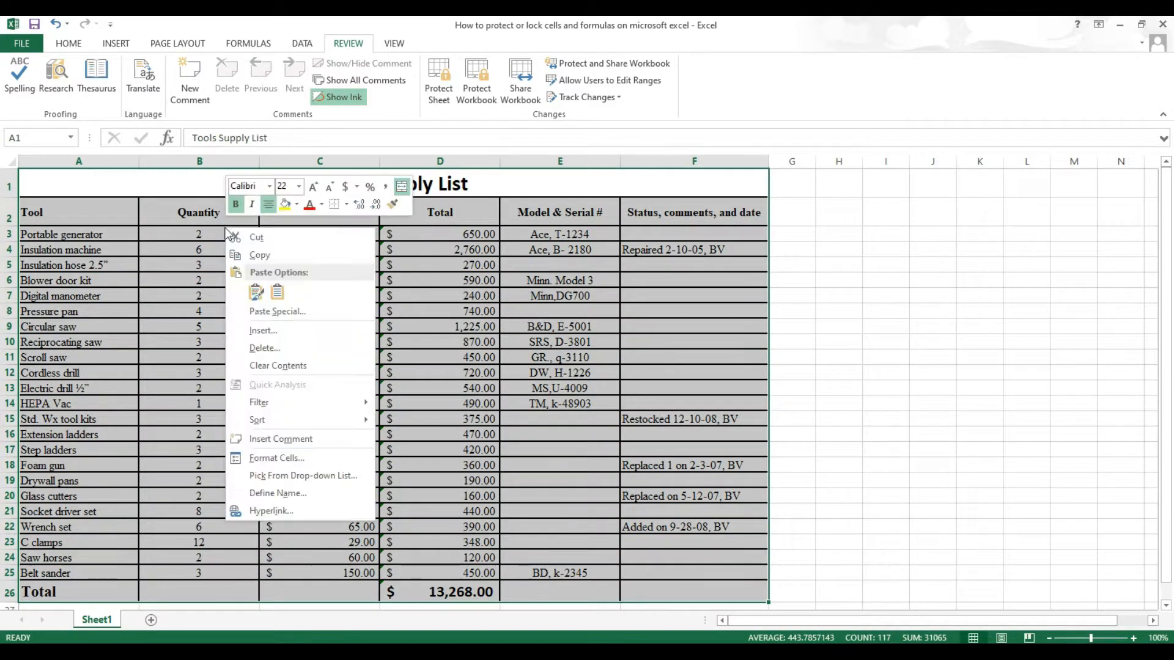
{"action": "left_click", "coordinate": [333, 461]}
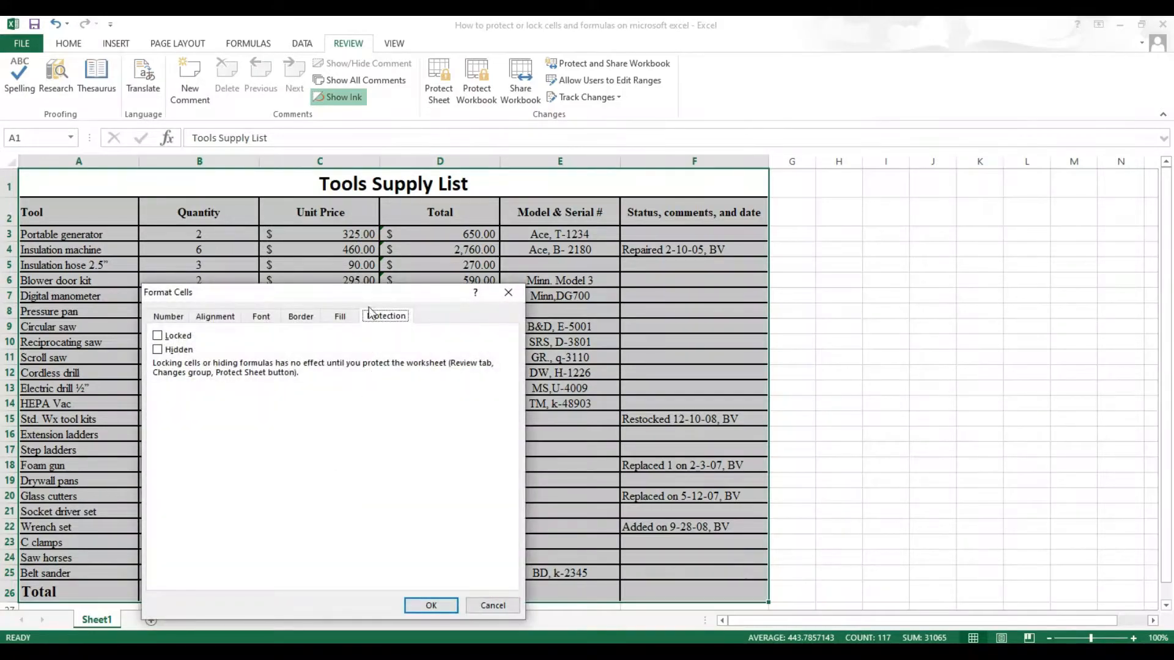
{"action": "left_click_drag", "start_coordinate": [396, 295], "coordinate": [443, 247]}
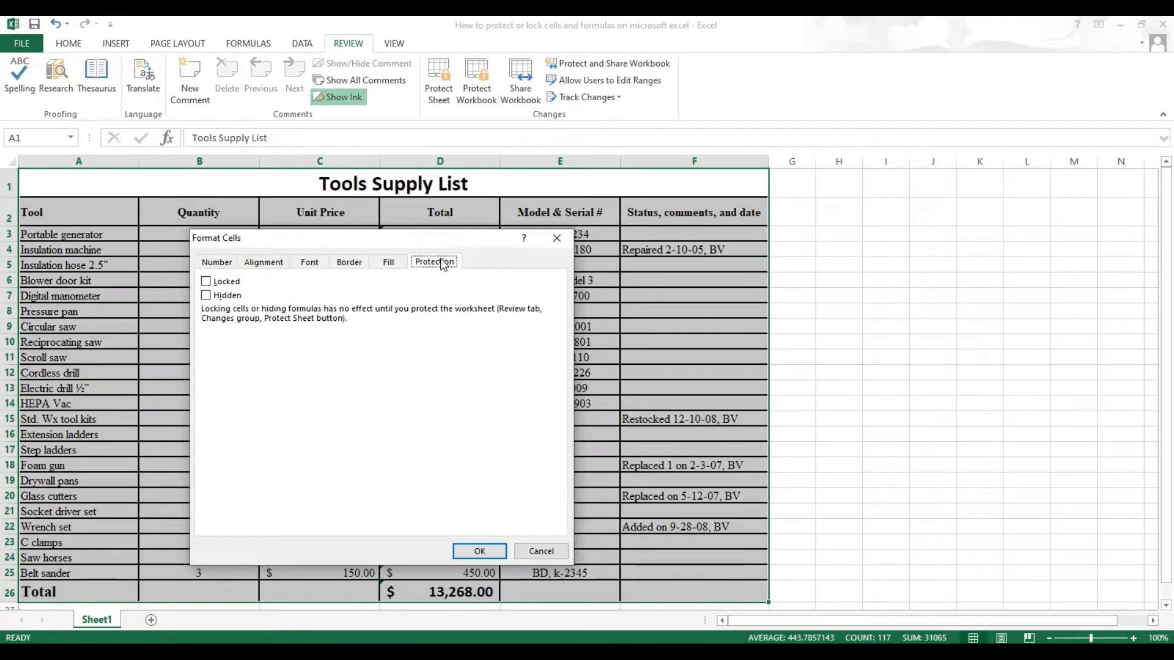
{"action": "left_click", "coordinate": [213, 283]}
{"action": "left_click", "coordinate": [477, 550]}
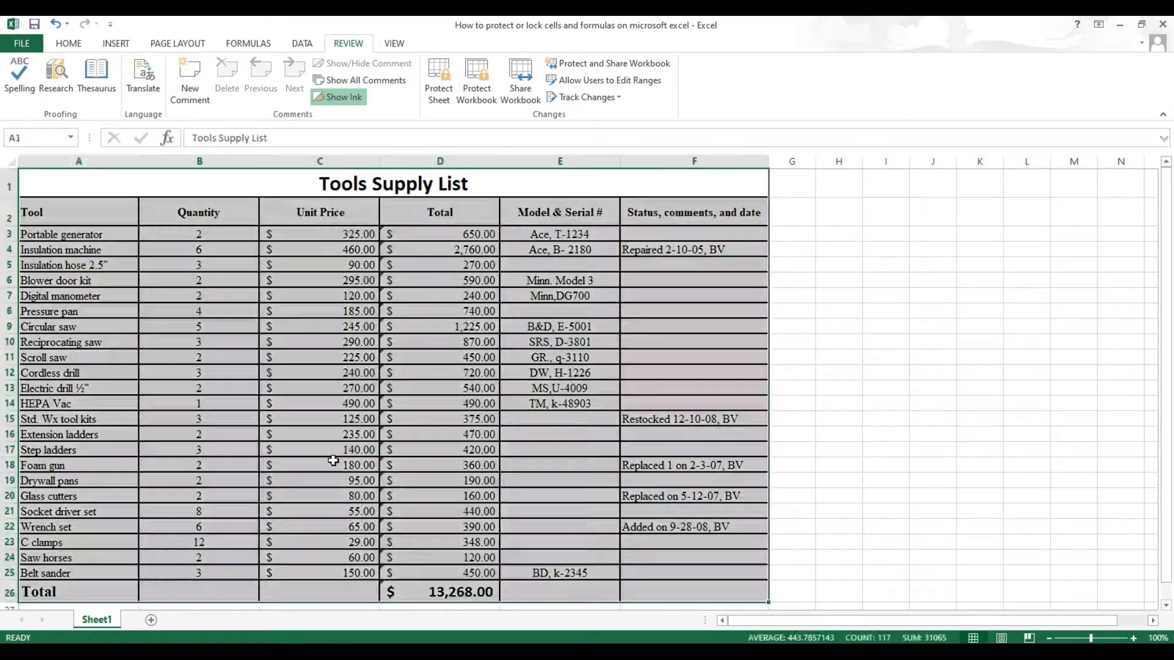
{"action": "left_click", "coordinate": [258, 265]}
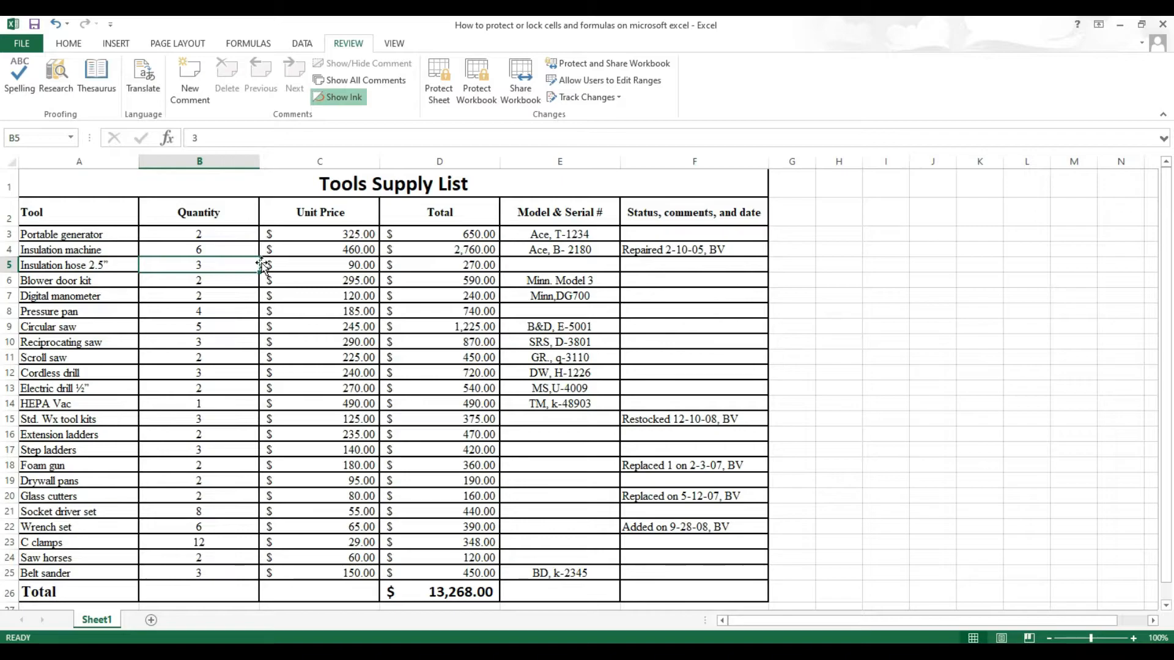
{"action": "type", "text": "ss"}
{"action": "key", "text": "Return"}
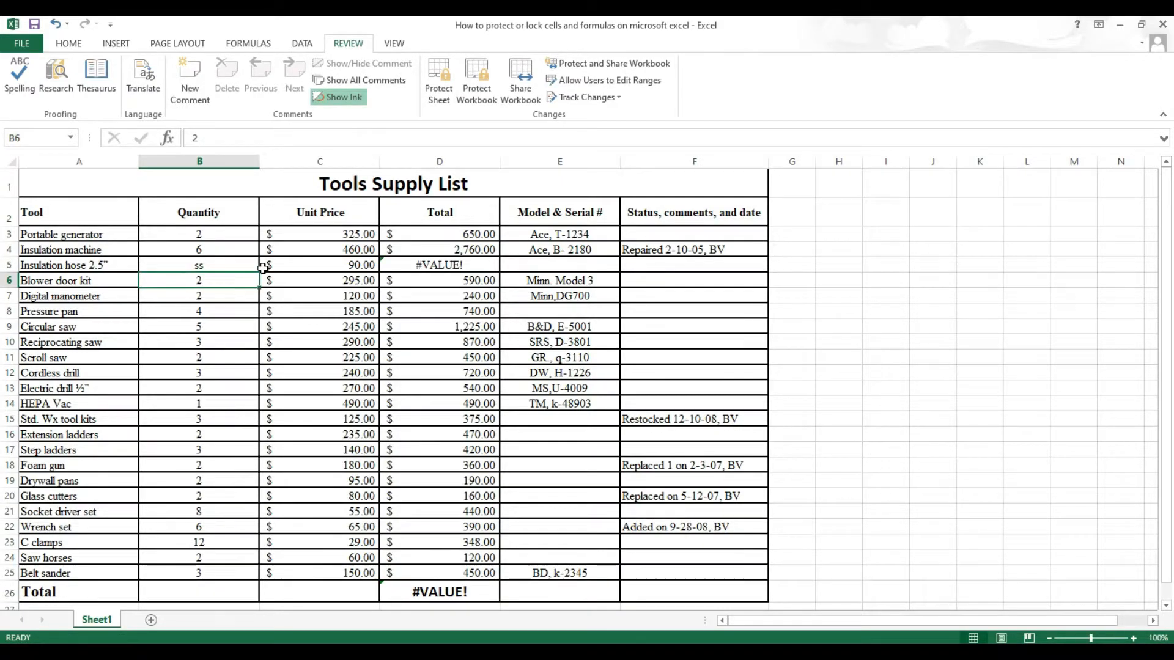
{"action": "key", "text": "ctrl+z"}
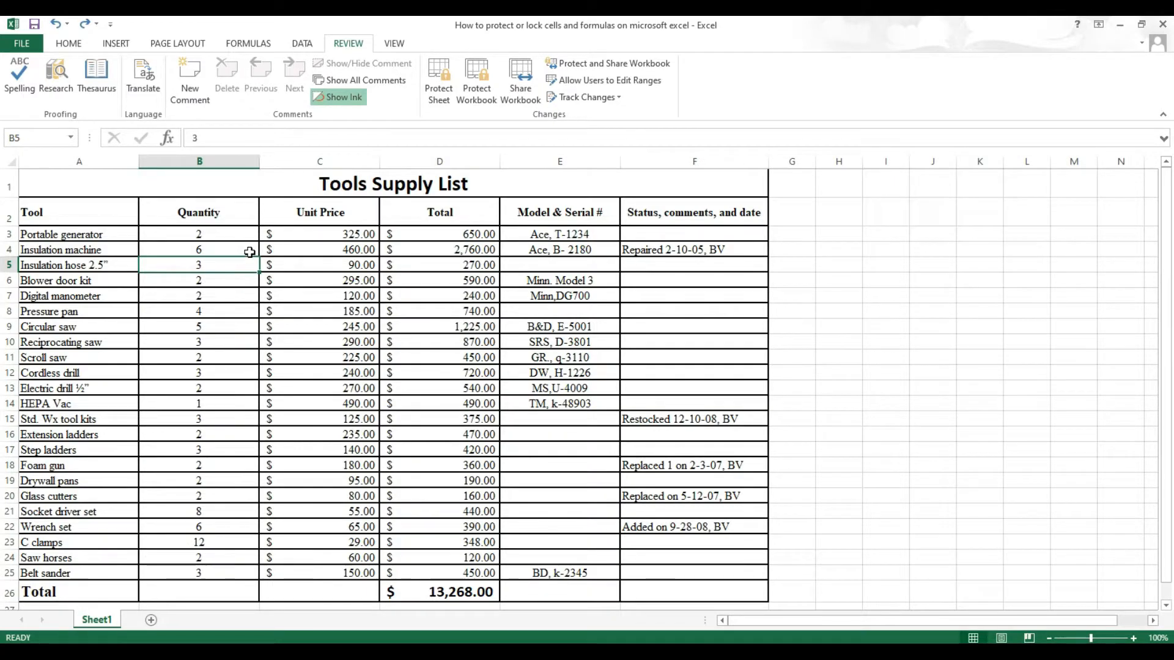
{"action": "left_click", "coordinate": [59, 310]}
{"action": "type", "text": "dsa"}
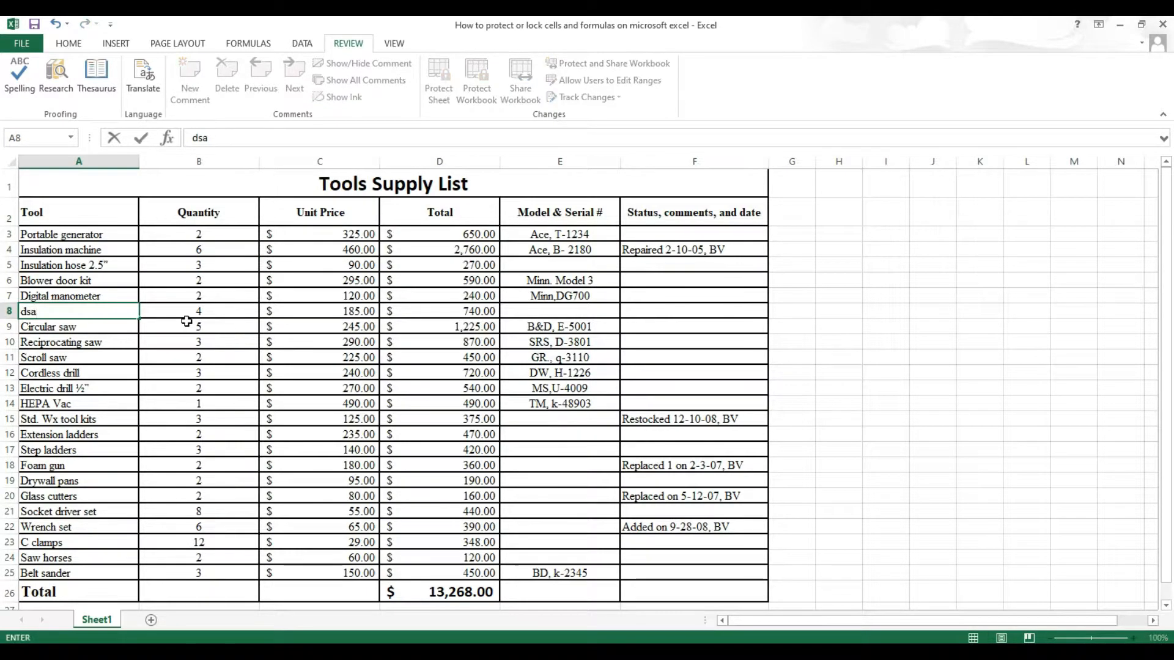
{"action": "key", "text": "Return"}
{"action": "key", "text": "ctrl+z"}
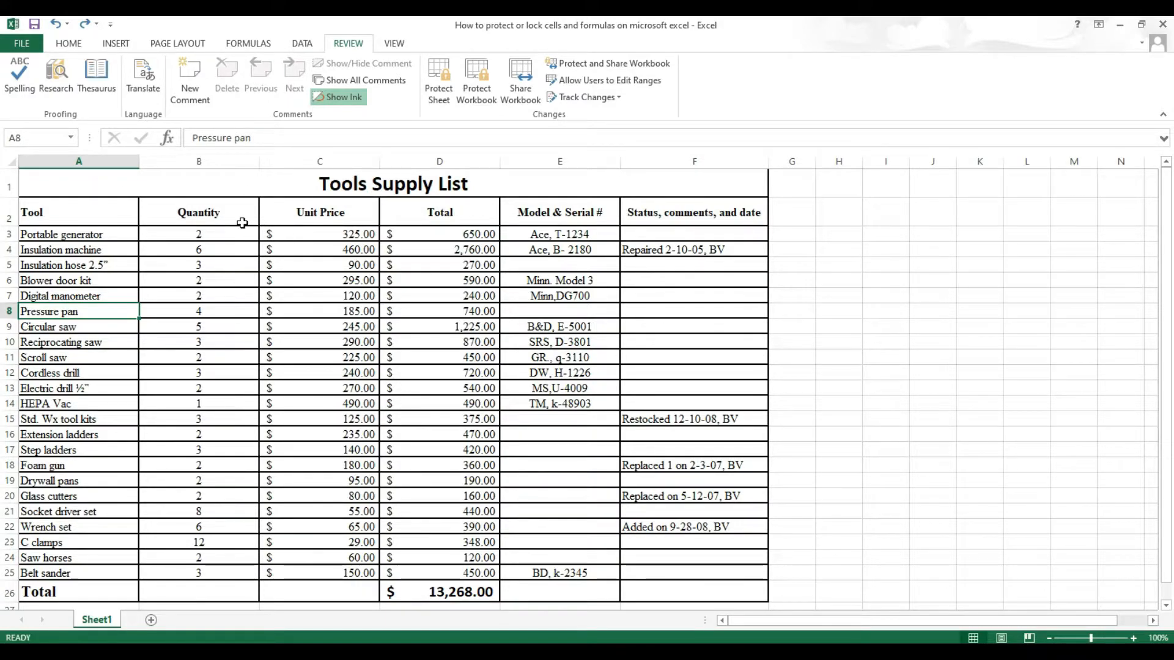
Clear the Locked option for Quantity B3:B25 and Status F3:F25 in Format Cells
{"action": "left_click_drag", "start_coordinate": [202, 233], "coordinate": [221, 577]}
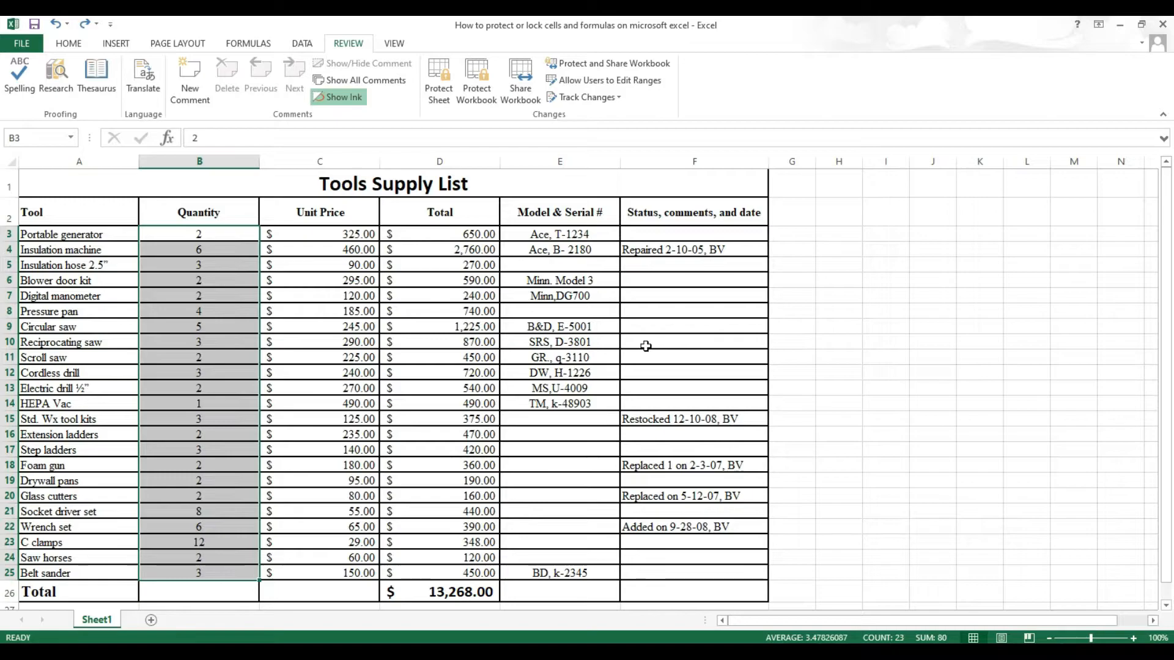
{"action": "left_click_drag", "start_coordinate": [652, 233], "coordinate": [676, 576]}
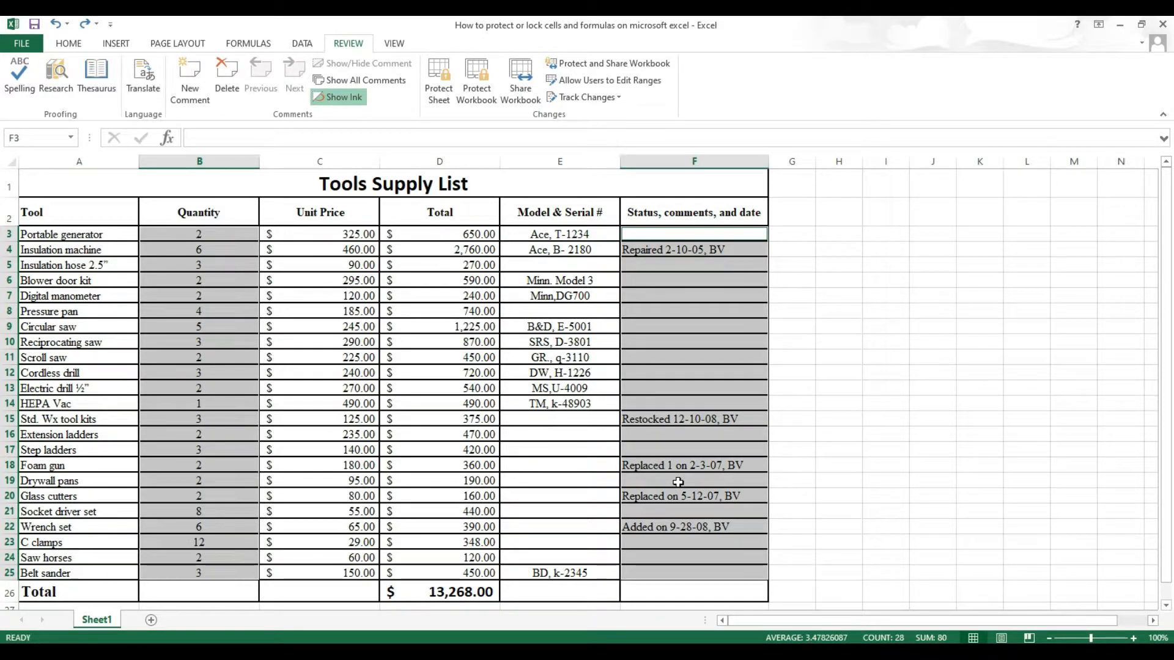
{"action": "key", "text": "ctrl+1"}
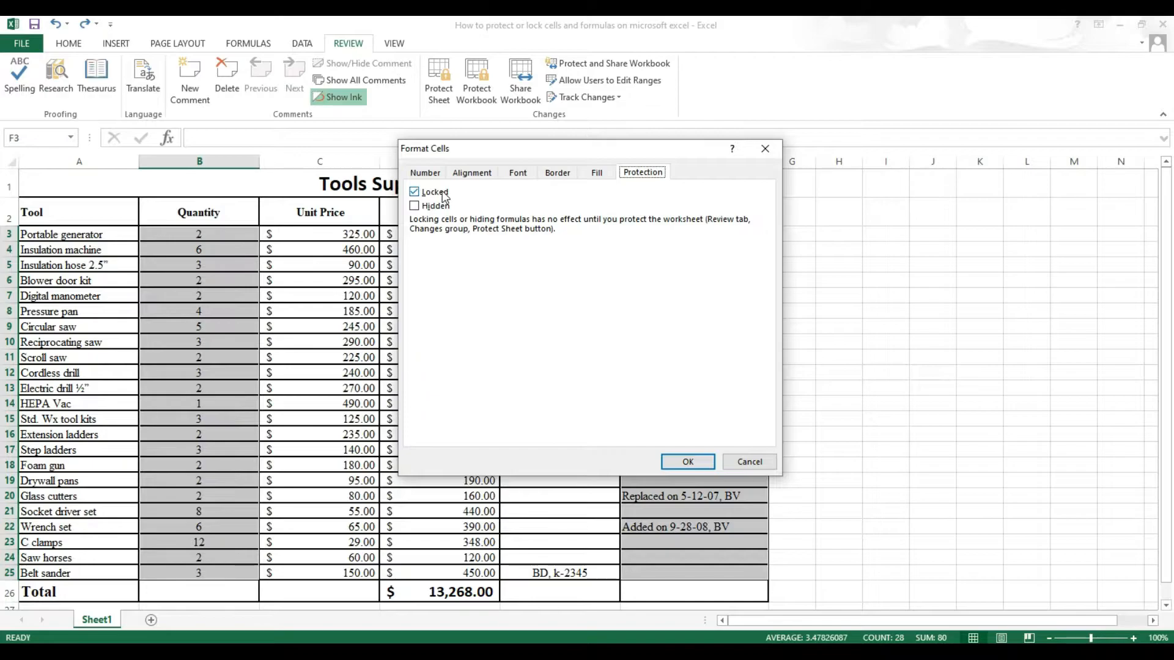
{"action": "left_click", "coordinate": [416, 193]}
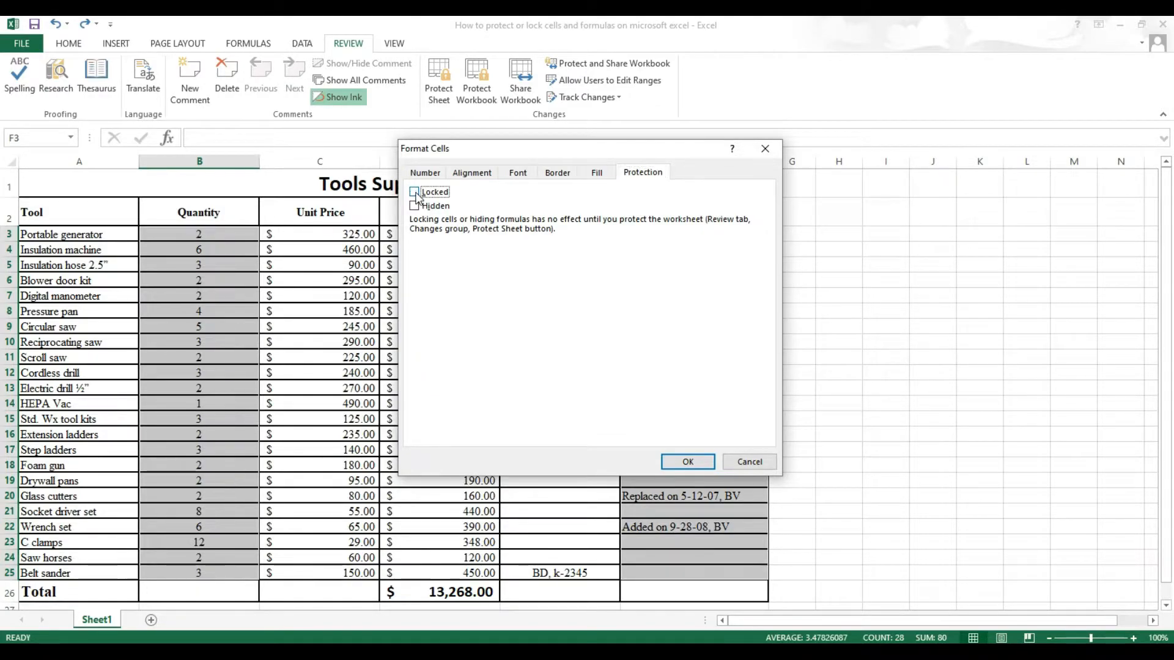
{"action": "left_click", "coordinate": [686, 463]}
Reselect the table, then the Quantity and Status ranges, ending on cell B8
{"action": "left_click_drag", "start_coordinate": [62, 185], "coordinate": [587, 581]}
{"action": "left_click_drag", "start_coordinate": [209, 233], "coordinate": [249, 563]}
{"action": "left_click_drag", "start_coordinate": [696, 234], "coordinate": [713, 576]}
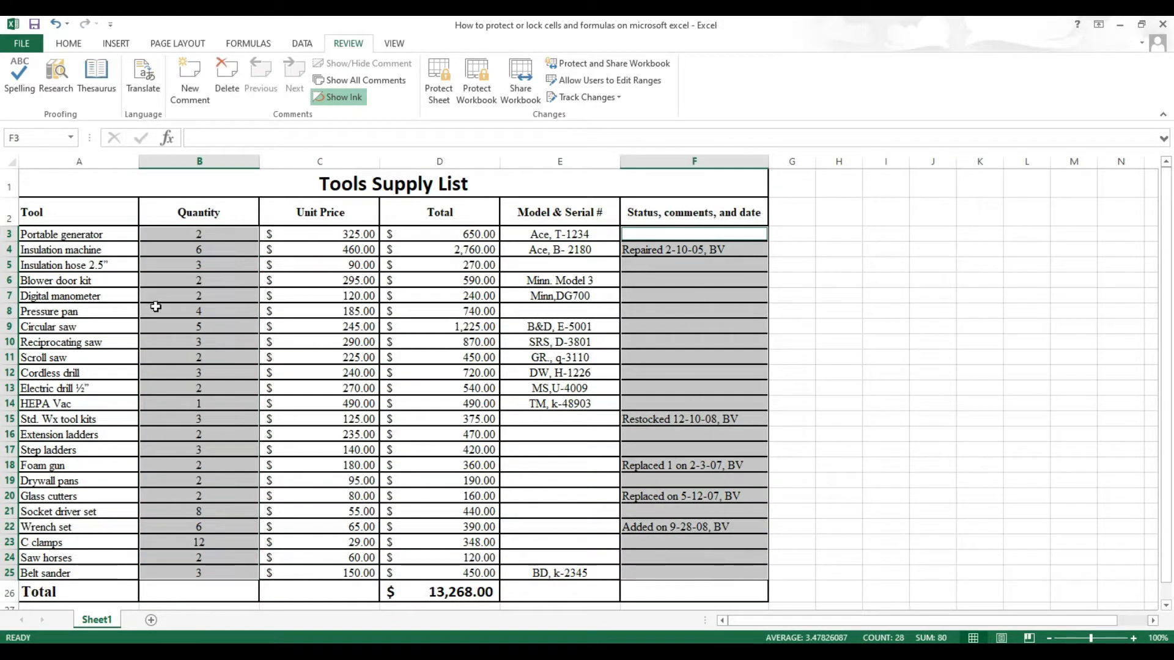
{"action": "left_click", "coordinate": [188, 307]}
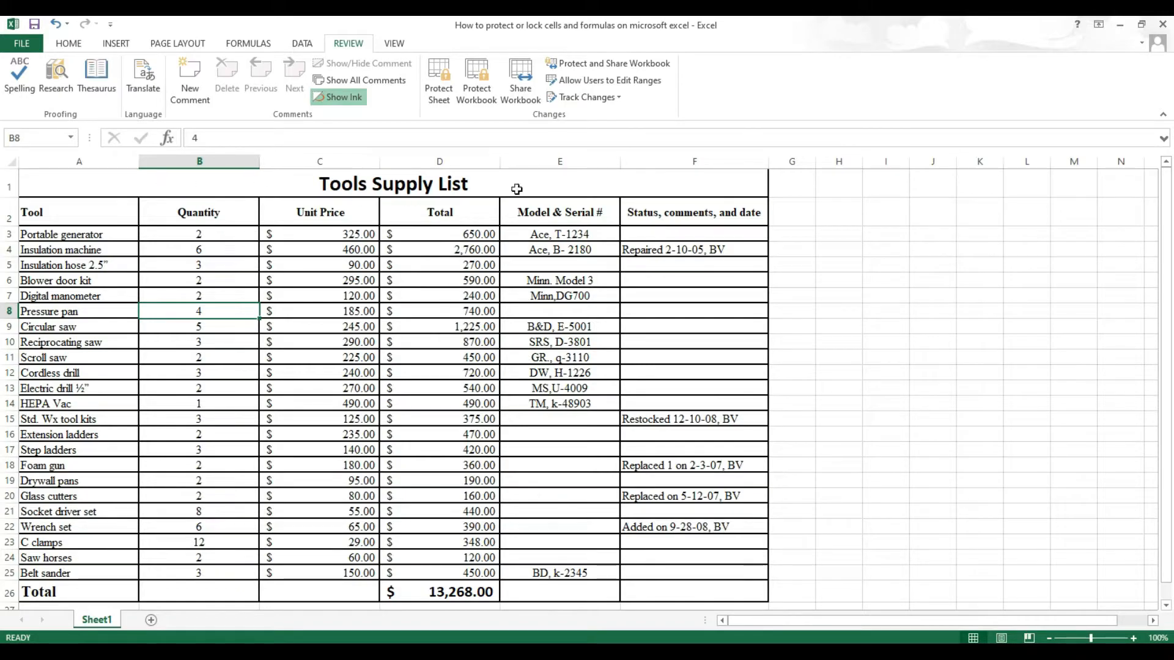
Protect Sheet1 with a password, entering it twice to confirm
{"action": "left_click", "coordinate": [446, 101]}
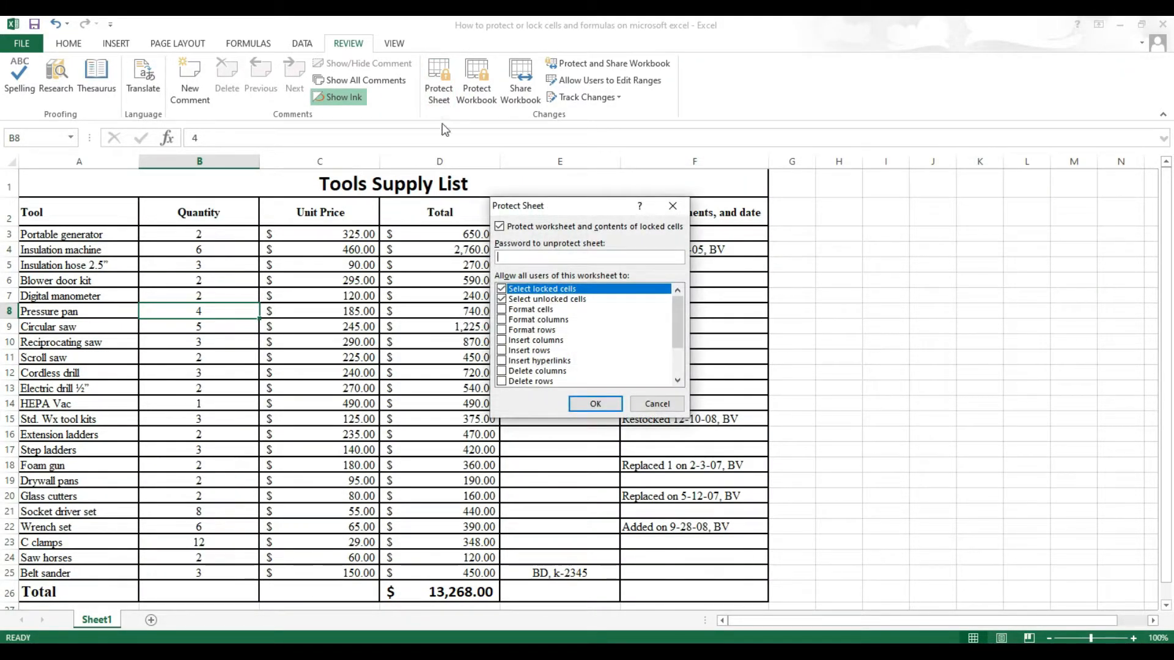
{"action": "left_click_drag", "start_coordinate": [580, 215], "coordinate": [573, 208]}
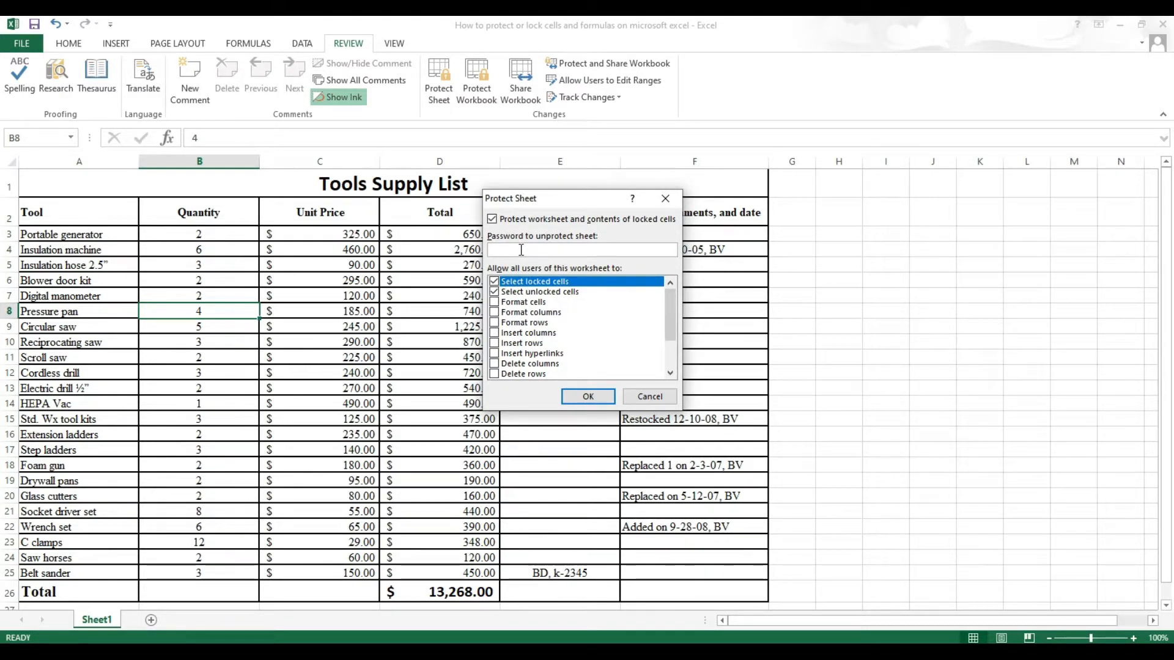
{"action": "type", "text": "123"}
{"action": "left_click", "coordinate": [605, 397]}
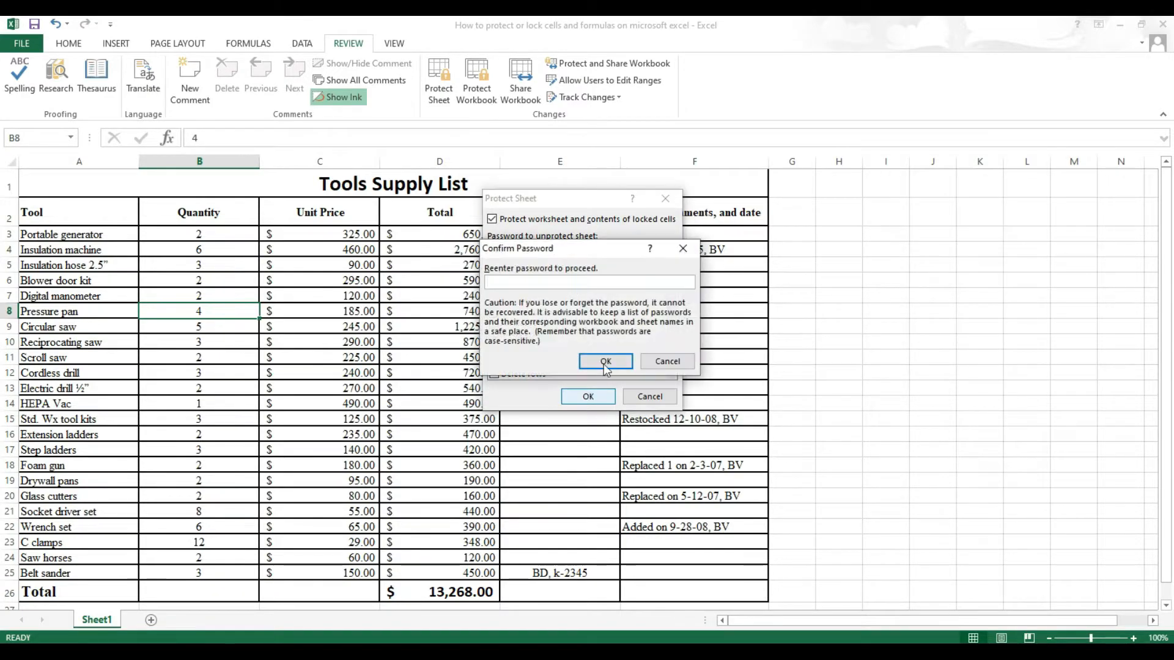
{"action": "type", "text": "123"}
{"action": "left_click", "coordinate": [582, 357]}
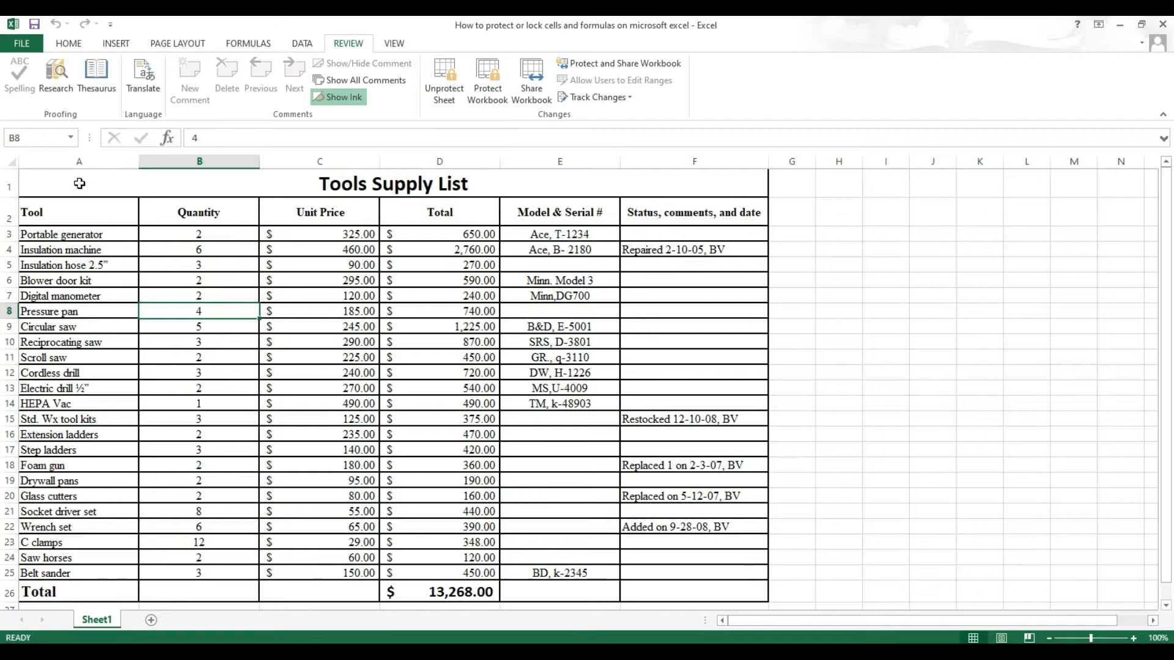
Select the table, then the Quantity and Status ranges, to check the editable cells
{"action": "mouse_move", "coordinate": [80, 182]}
{"action": "left_mouse_down"}
{"action": "mouse_move", "coordinate": [527, 526]}
{"action": "mouse_move", "coordinate": [663, 588]}
{"action": "left_mouse_up"}
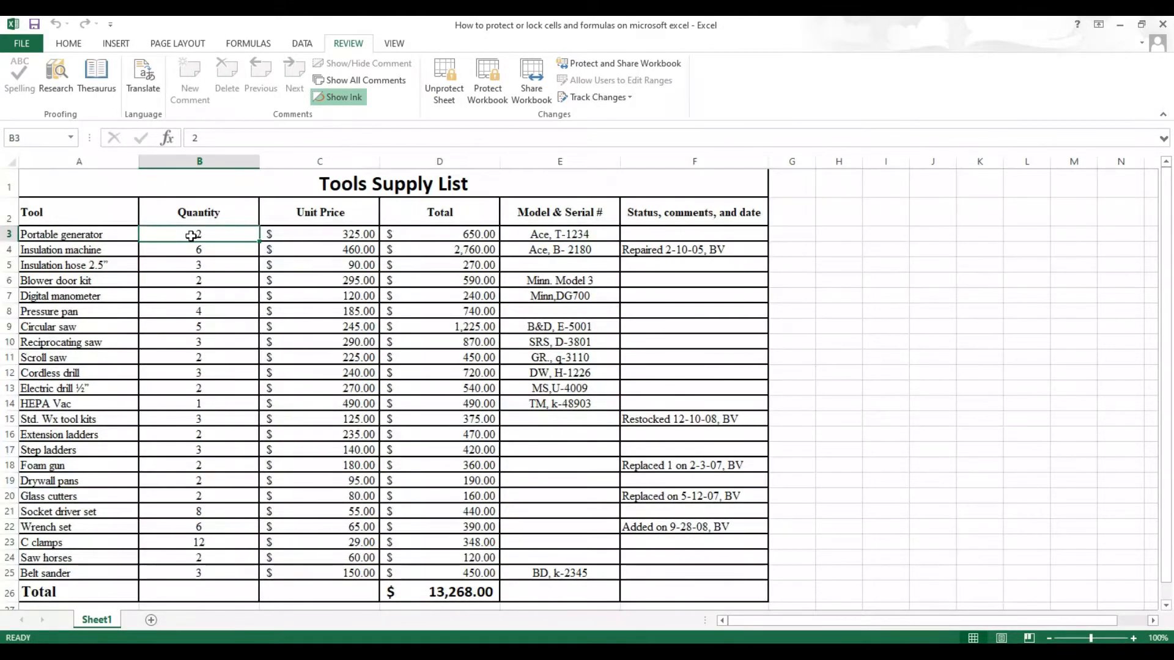
{"action": "left_click_drag", "start_coordinate": [192, 240], "coordinate": [202, 573]}
{"action": "left_click_drag", "start_coordinate": [691, 243], "coordinate": [683, 571]}
{"action": "left_click", "coordinate": [223, 400]}
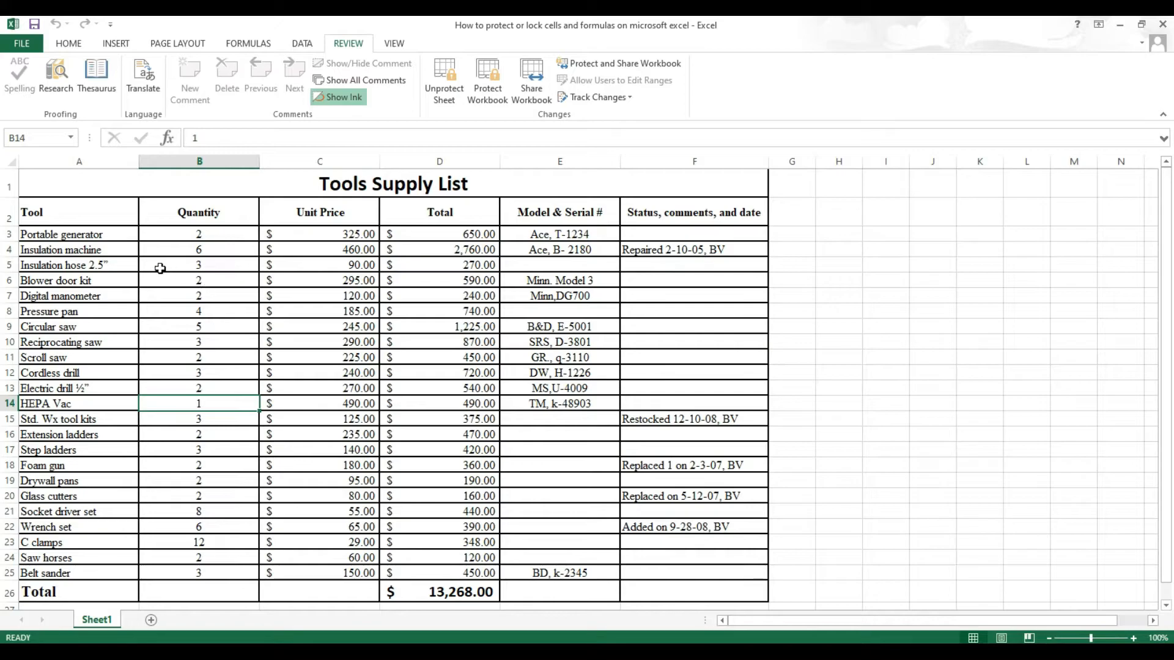
Set the Portable generator quantity in B3 to 5 and Insulation hose quantity to 2
{"action": "left_click", "coordinate": [207, 234]}
{"action": "type", "text": "5"}
{"action": "key", "text": "Return"}
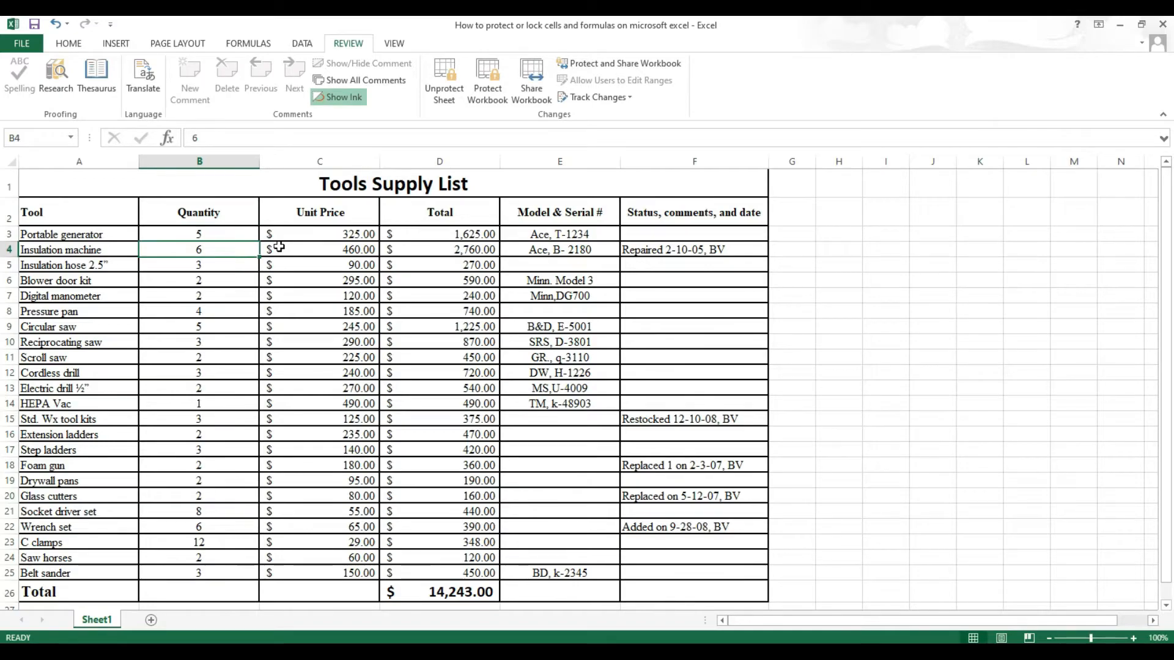
{"action": "key", "text": "Return"}
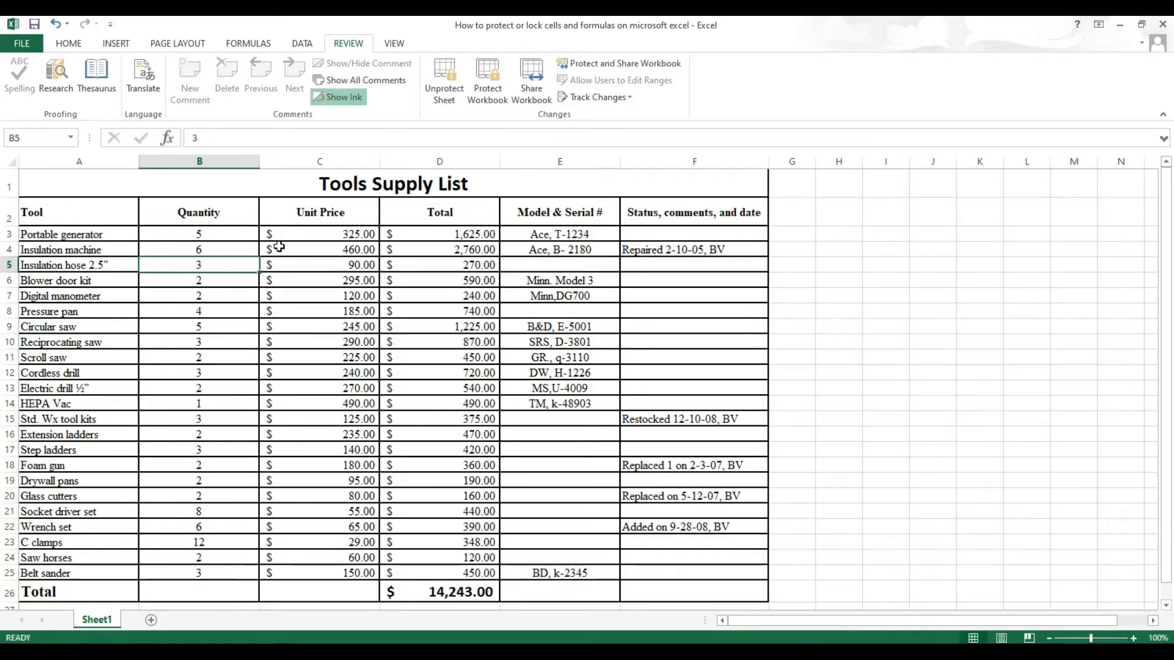
{"action": "type", "text": "2"}
{"action": "key", "text": "Return"}
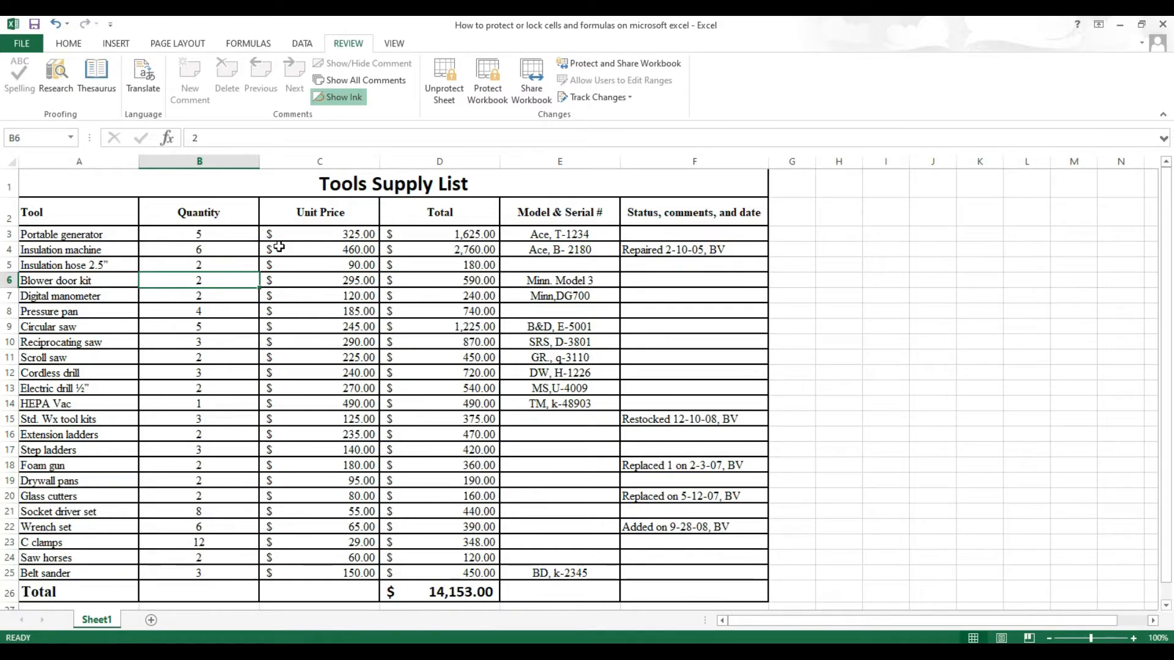
Enter test text 'casca' in status cell F6, then undo it
{"action": "left_click", "coordinate": [686, 280]}
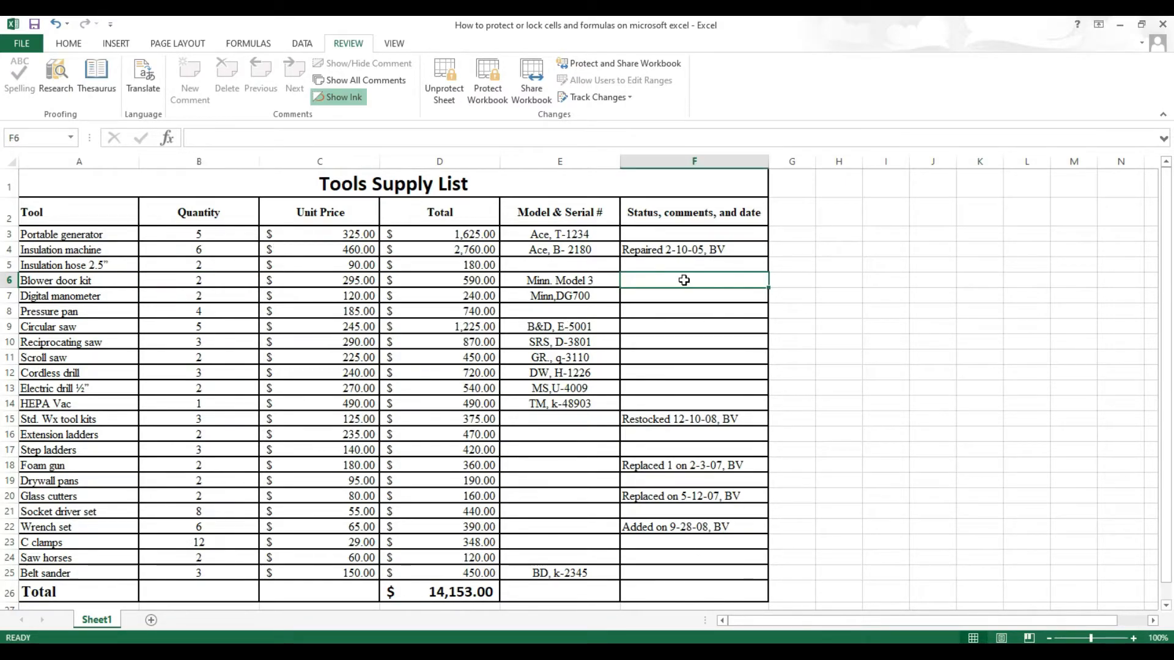
{"action": "type", "text": "casca"}
{"action": "left_click", "coordinate": [805, 288]}
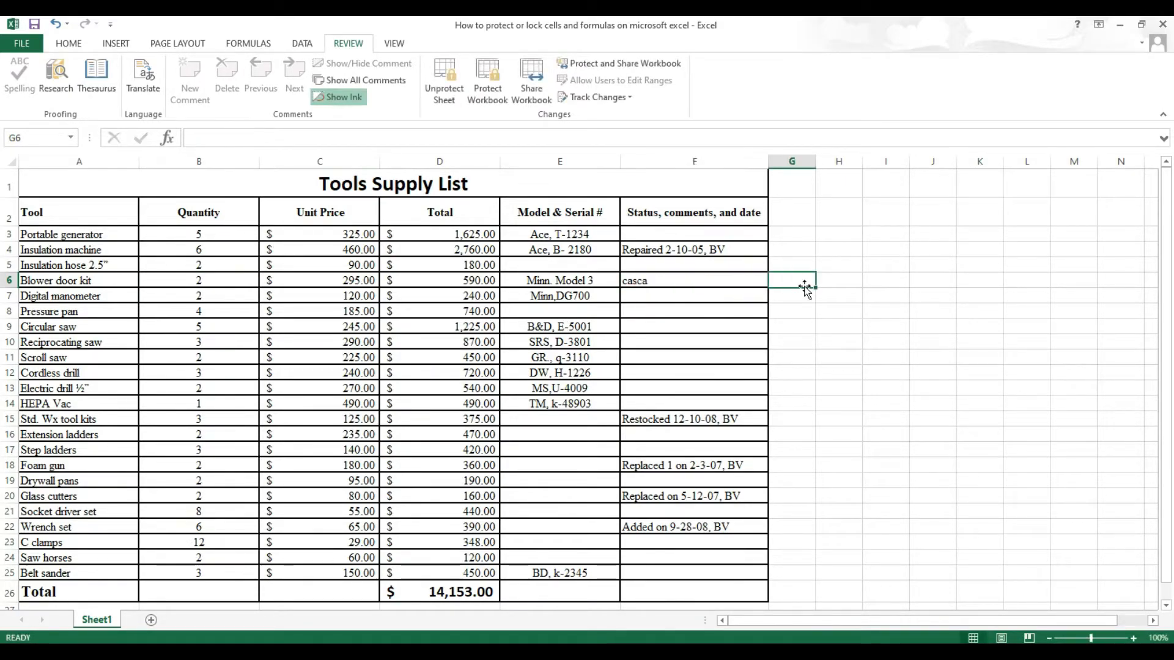
{"action": "left_click", "coordinate": [738, 280]}
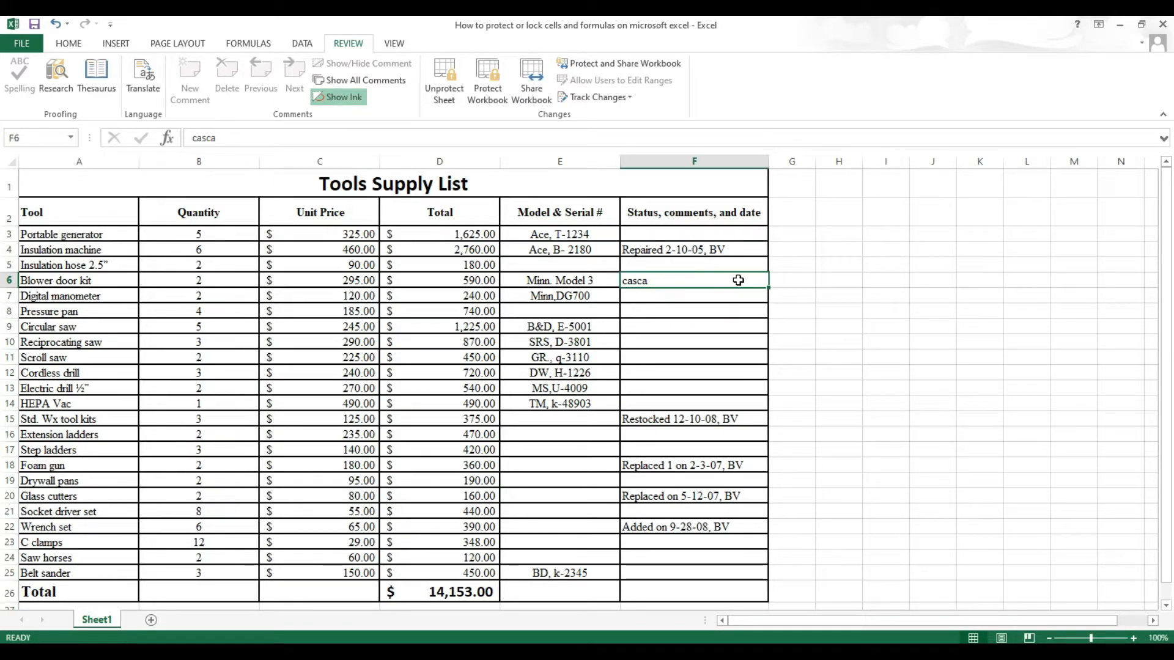
{"action": "key", "text": "ctrl+z"}
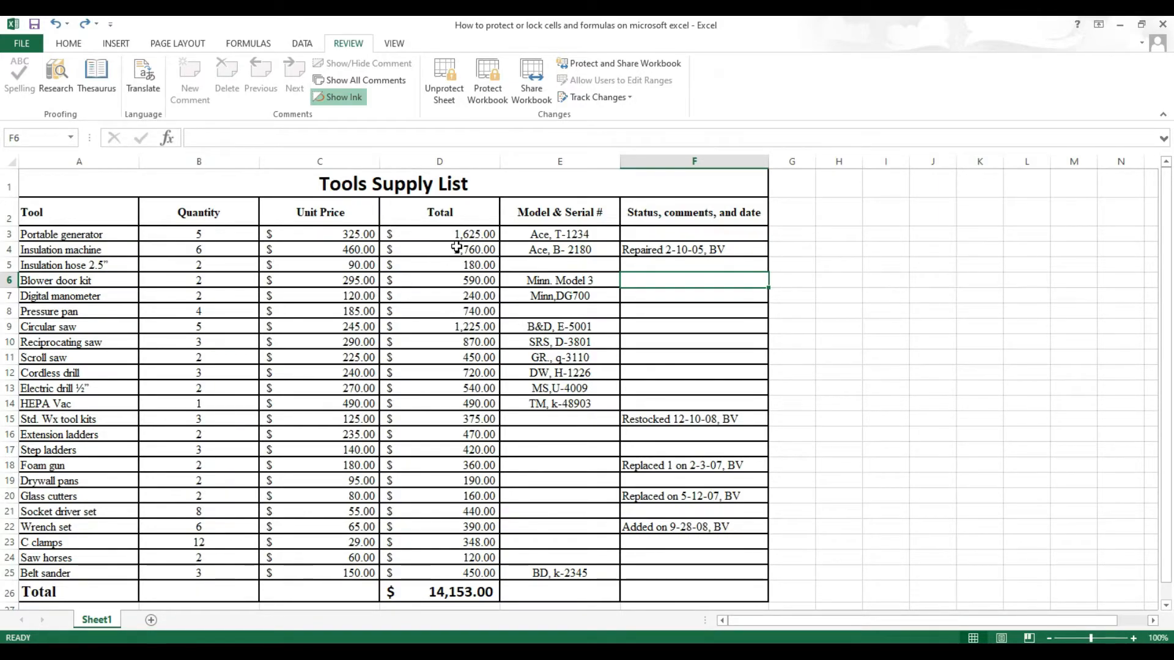
{"action": "left_click", "coordinate": [446, 295]}
{"action": "left_click", "coordinate": [346, 295]}
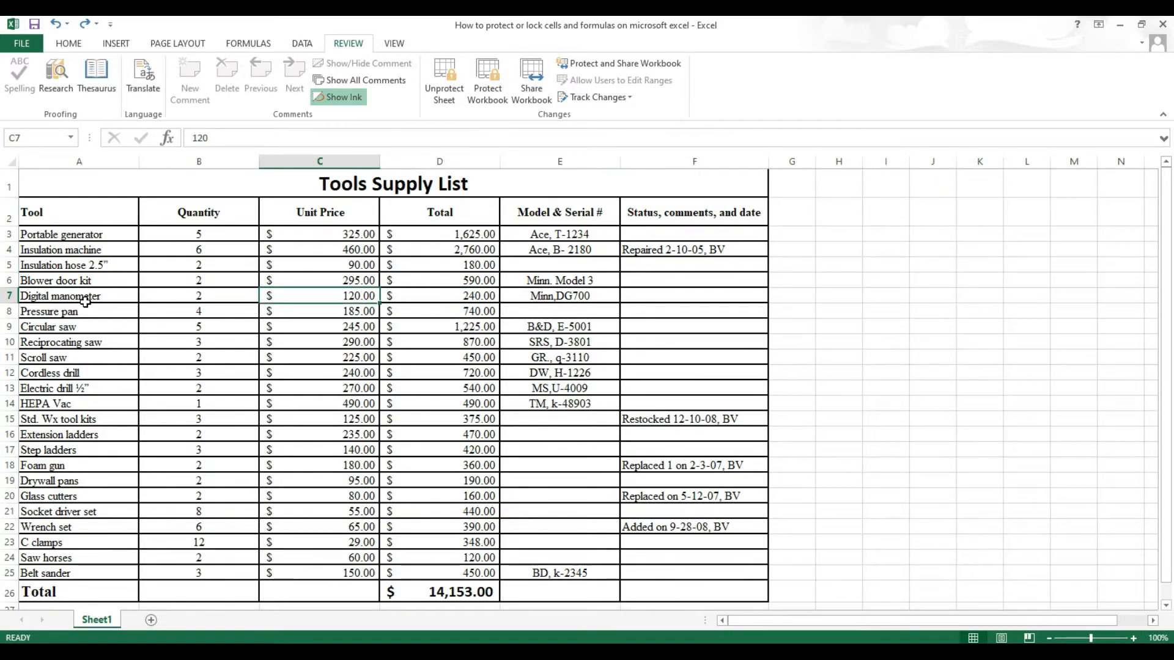
{"action": "left_click", "coordinate": [86, 299]}
{"action": "left_click", "coordinate": [575, 297]}
{"action": "left_click", "coordinate": [440, 300]}
{"action": "left_click", "coordinate": [324, 294]}
{"action": "left_click", "coordinate": [113, 287]}
{"action": "double_click", "coordinate": [75, 303]}
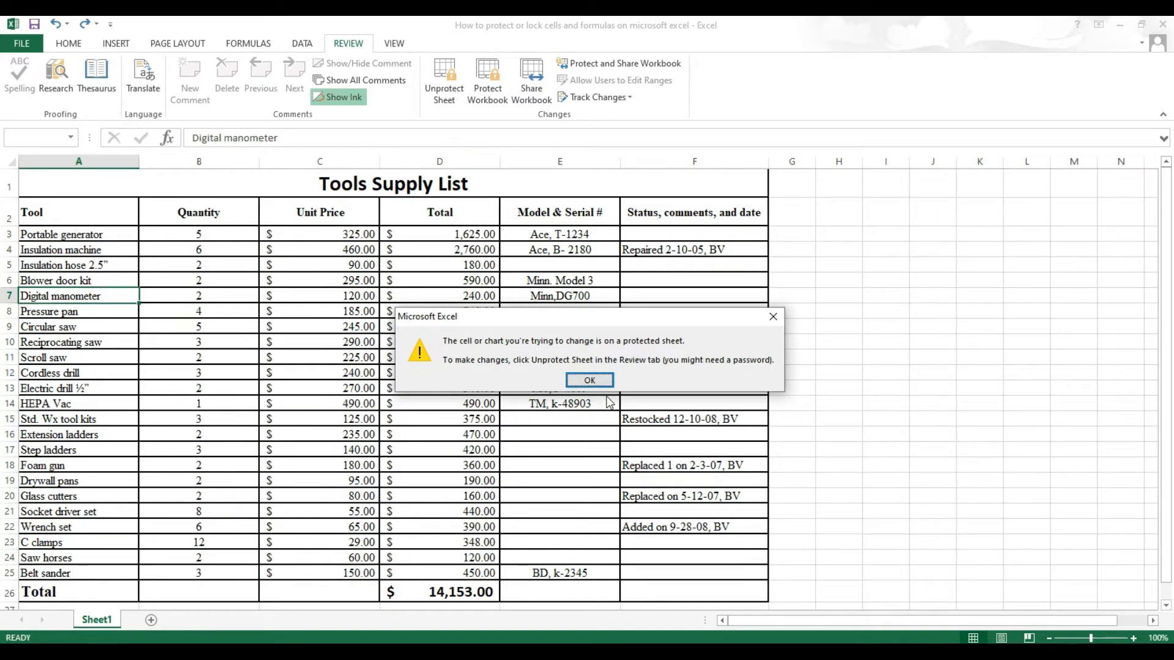
{"action": "left_click", "coordinate": [590, 379]}
{"action": "left_click", "coordinate": [438, 340]}
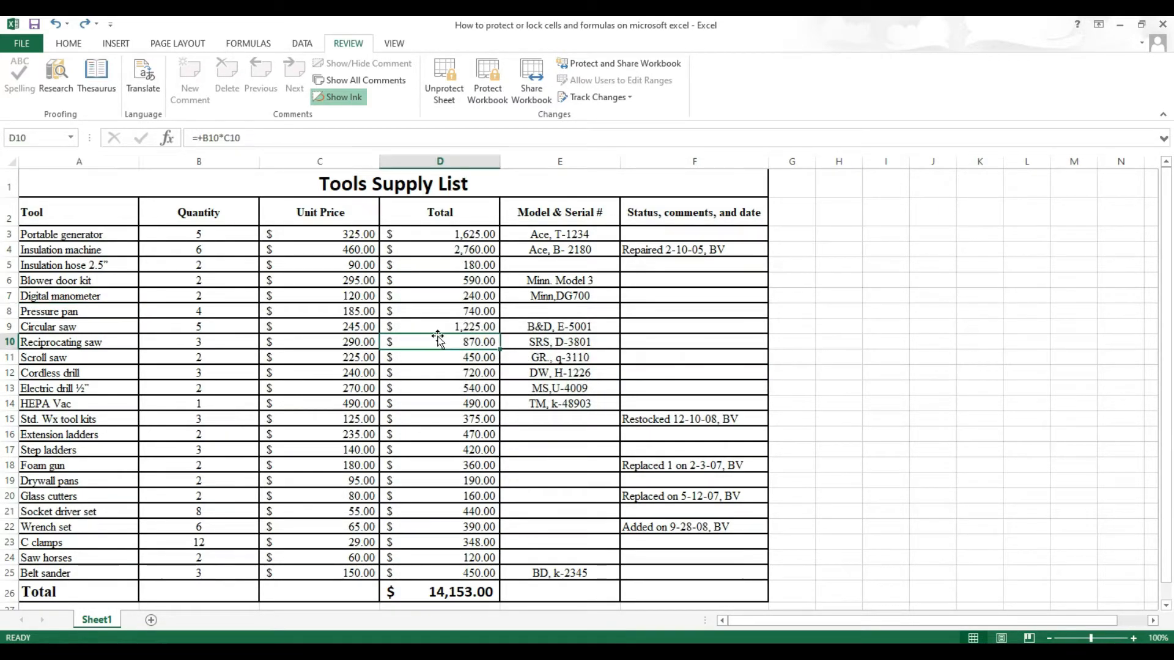
{"action": "double_click", "coordinate": [437, 338]}
{"action": "key", "text": "Delete"}
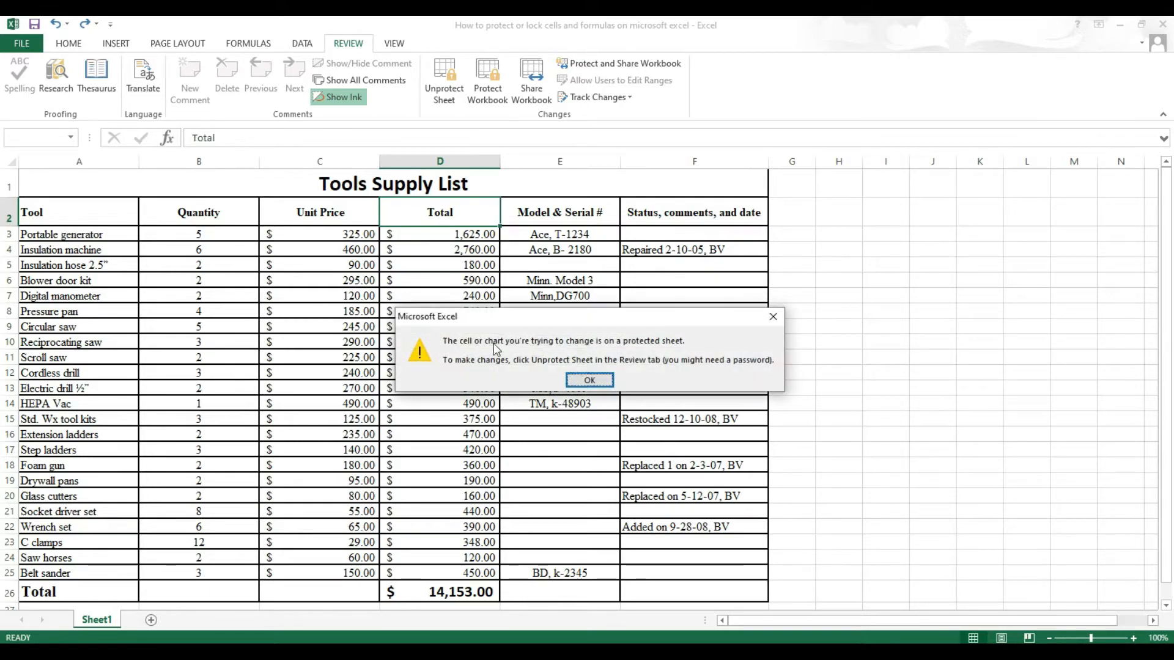
{"action": "left_click", "coordinate": [604, 382]}
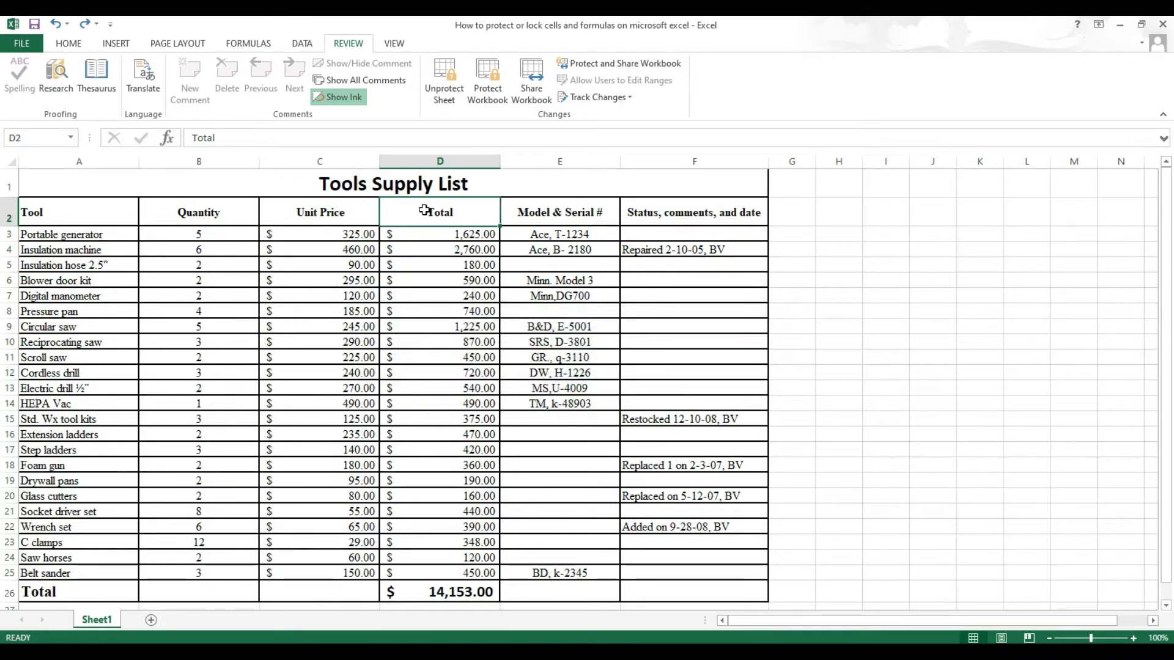
{"action": "left_click_drag", "start_coordinate": [441, 234], "coordinate": [469, 514]}
{"action": "left_click_drag", "start_coordinate": [357, 256], "coordinate": [352, 309]}
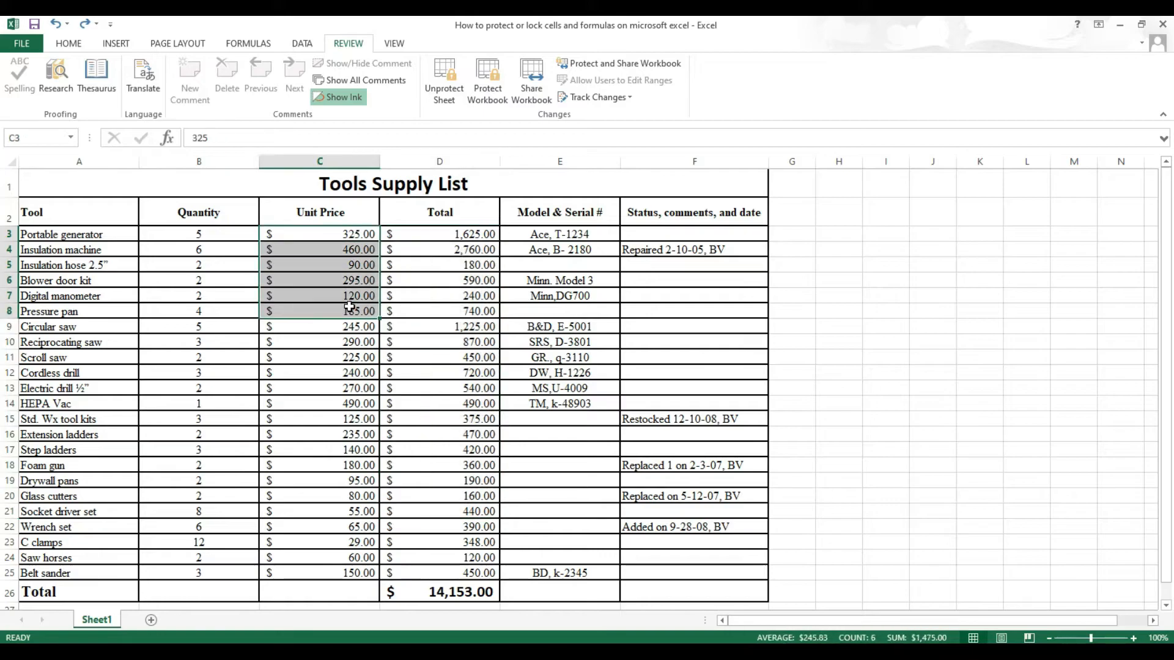
{"action": "left_click", "coordinate": [77, 250]}
{"action": "left_click", "coordinate": [538, 234]}
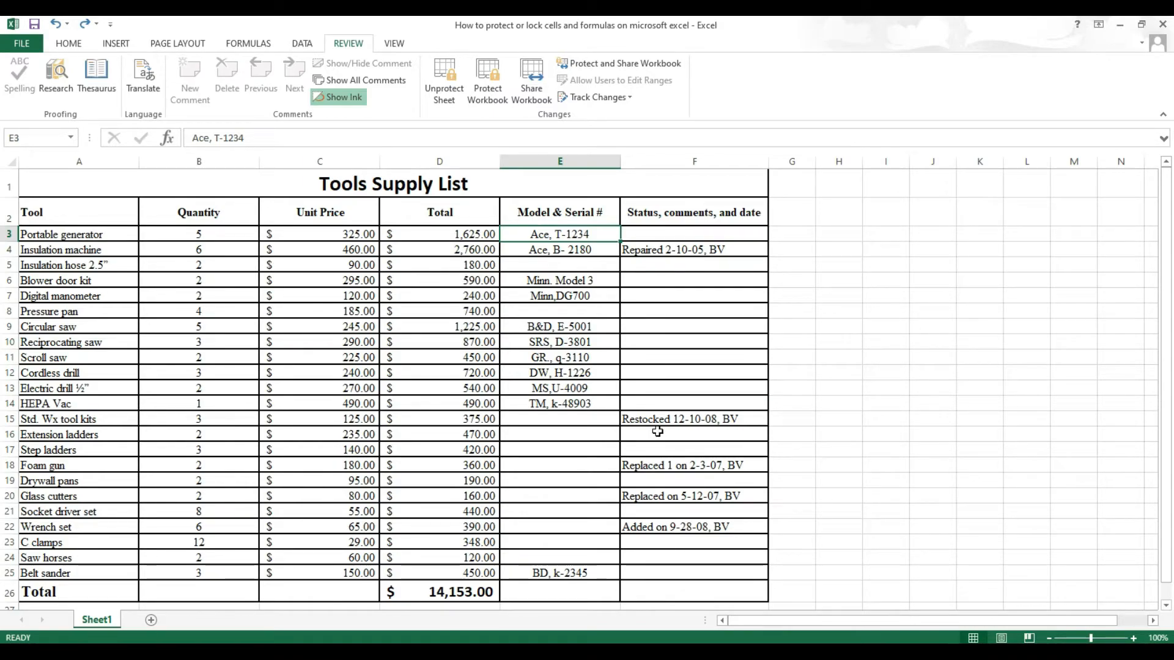
Unprotect the sheet by entering its password
{"action": "left_click", "coordinate": [454, 104]}
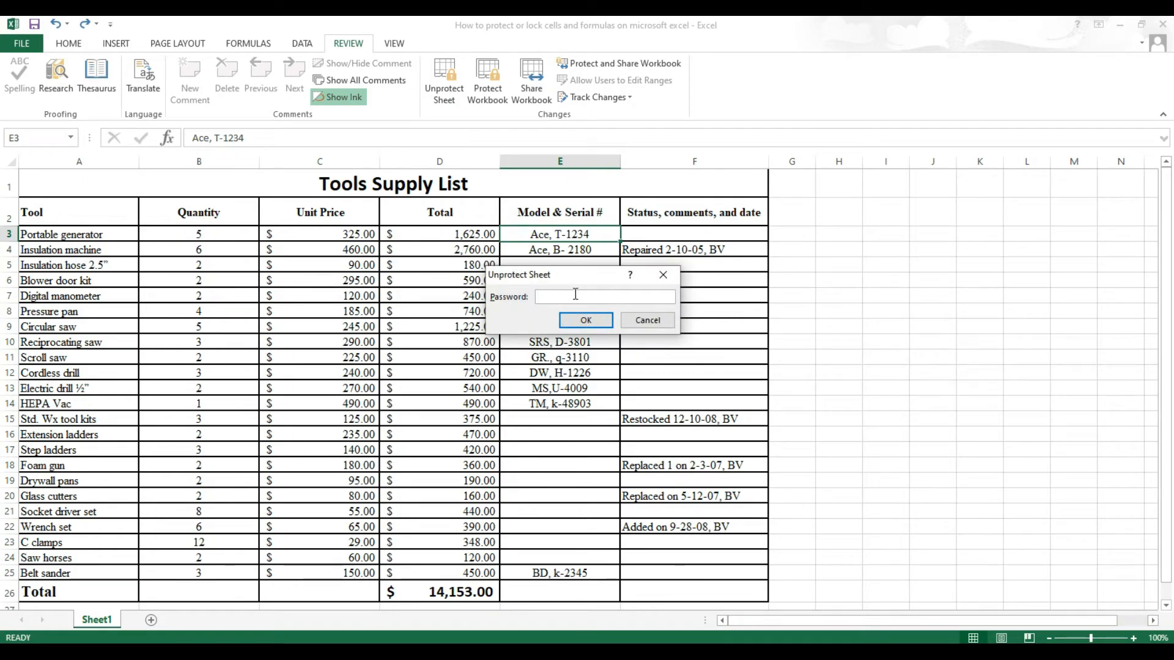
{"action": "type", "text": "1"}
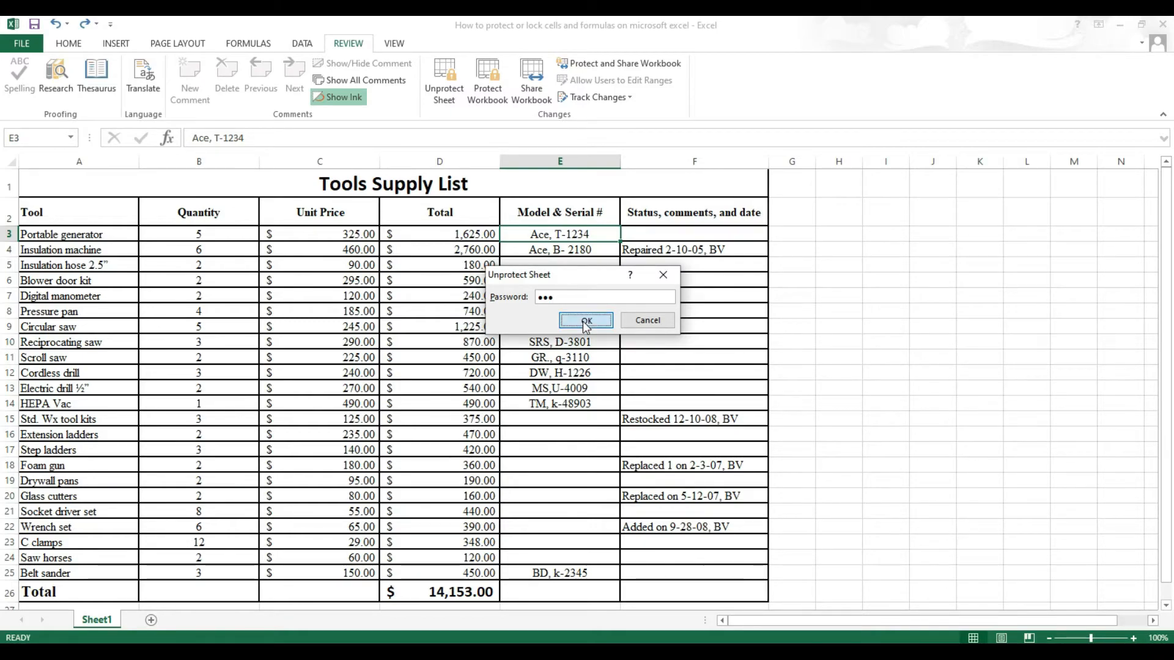
{"action": "left_click", "coordinate": [585, 321]}
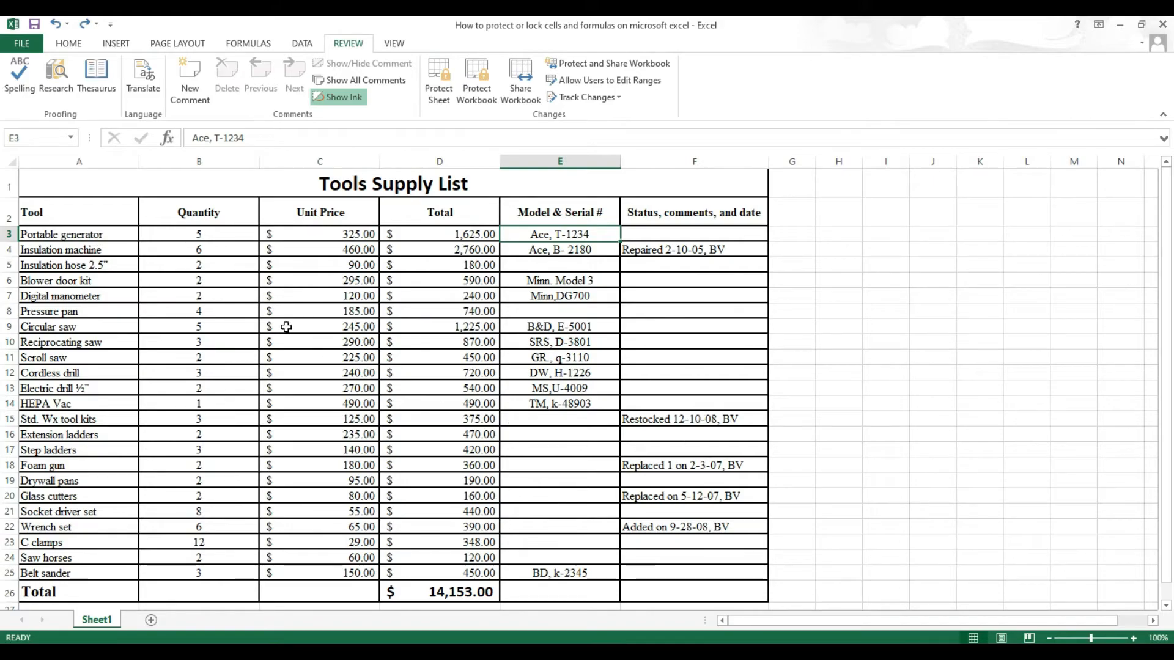
Test-edit A4 with 'scasc' and open D7's =+B7*C7 formula, cancelling both edits
{"action": "left_click", "coordinate": [94, 253]}
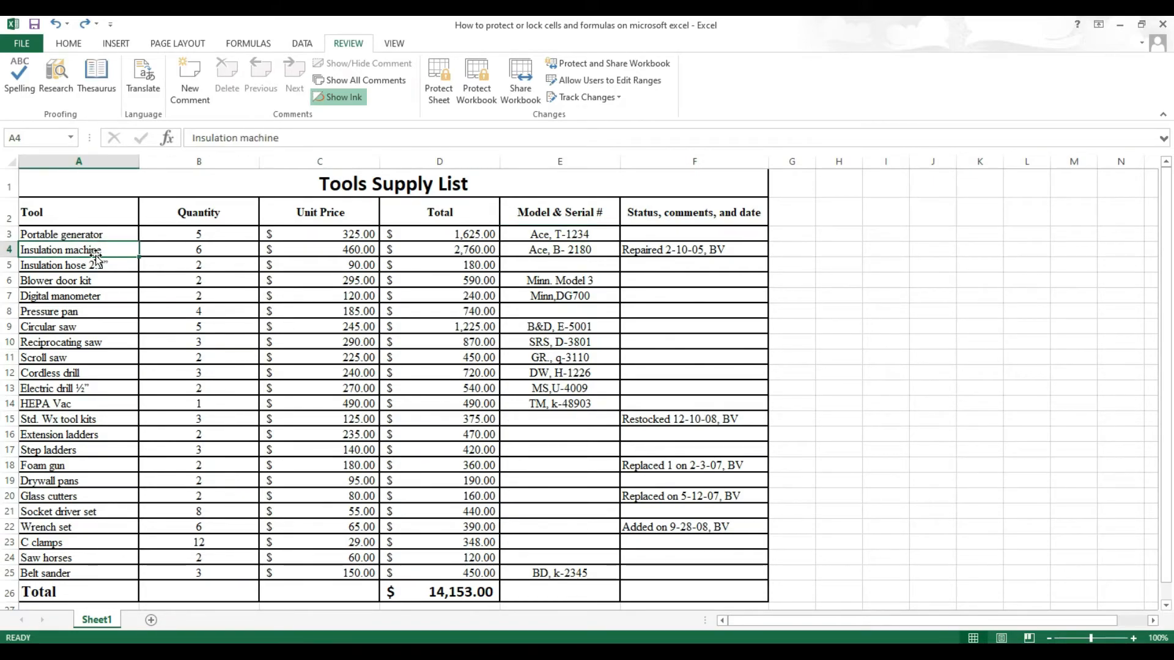
{"action": "type", "text": "scasc"}
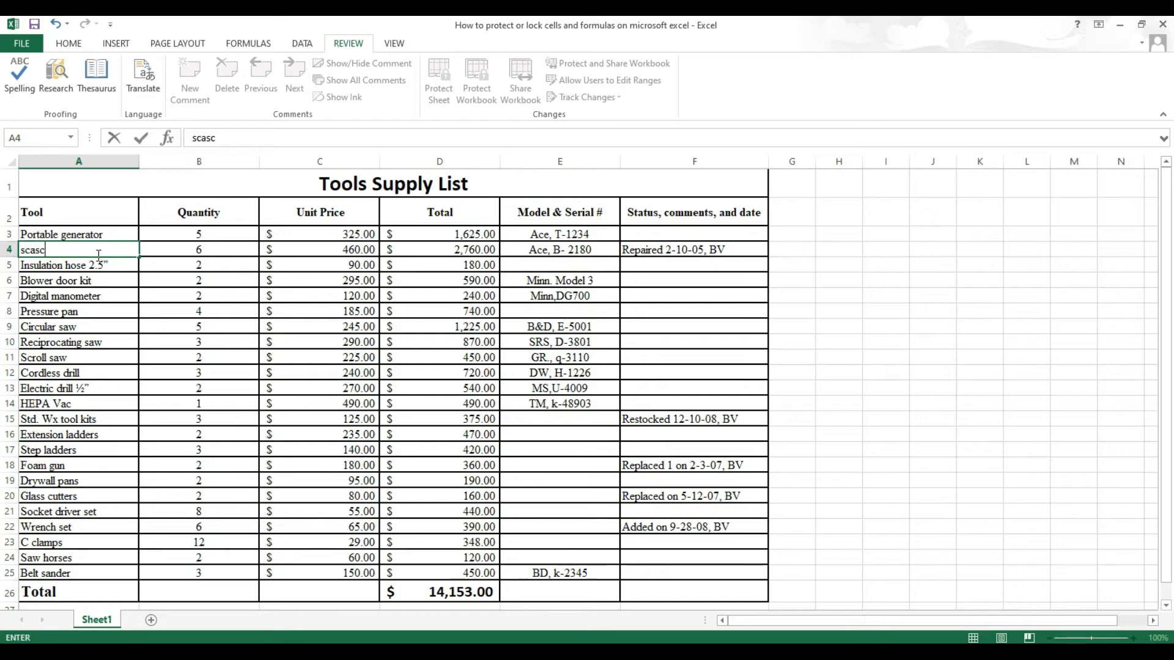
{"action": "key", "text": "Escape"}
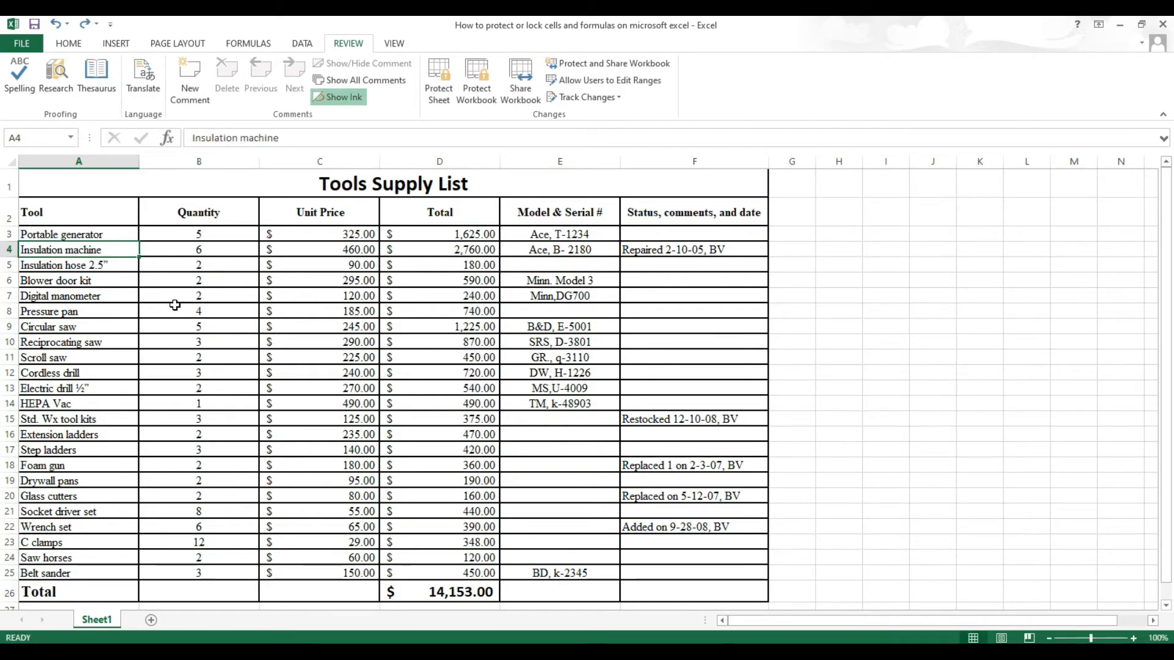
{"action": "left_click", "coordinate": [434, 298]}
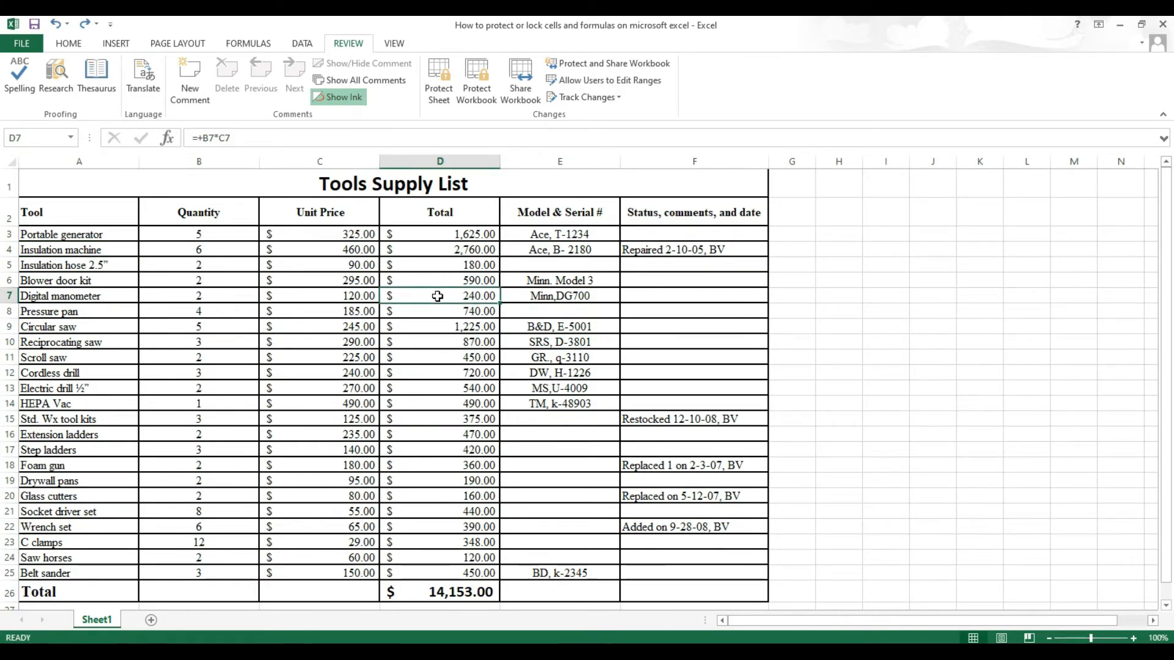
{"action": "double_click", "coordinate": [436, 298]}
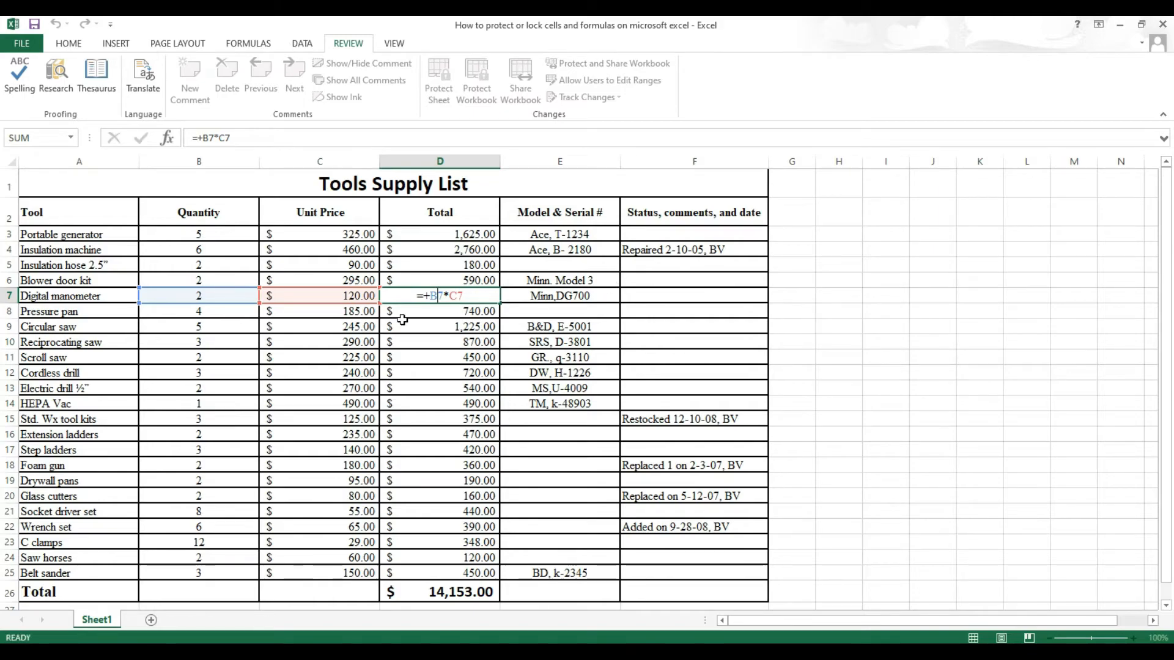
{"action": "key", "text": "Escape"}
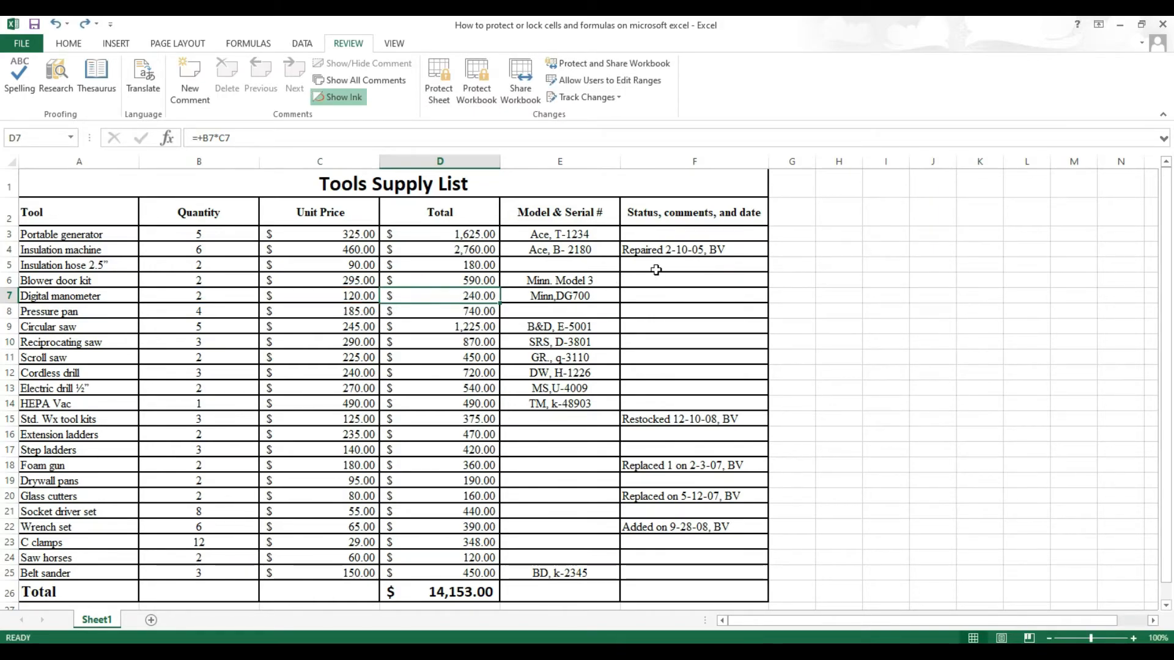